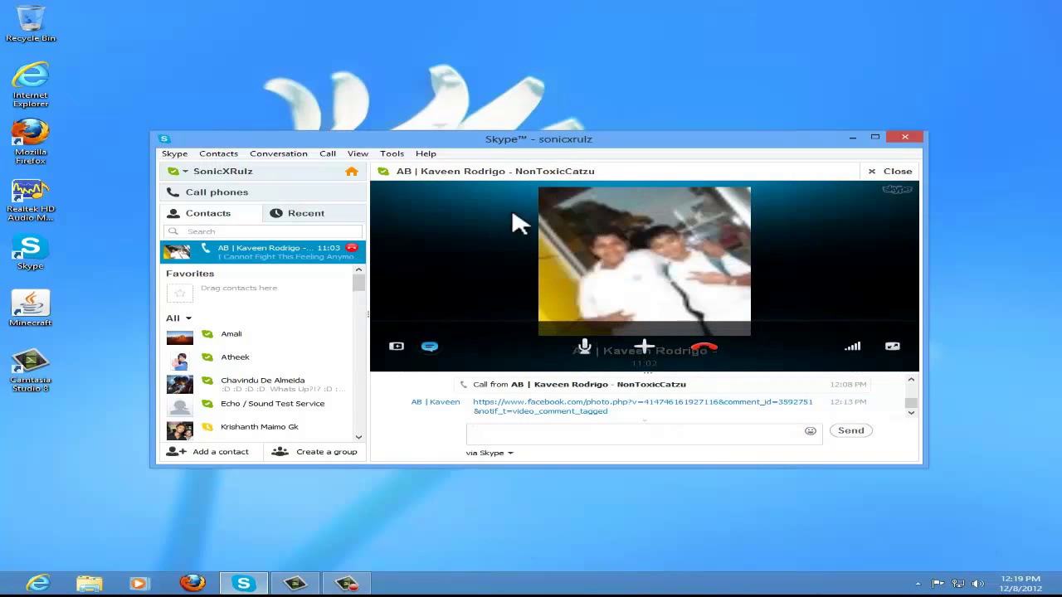
Close the Skype video-call window so the Windows desktop shows
left_click(597, 435)
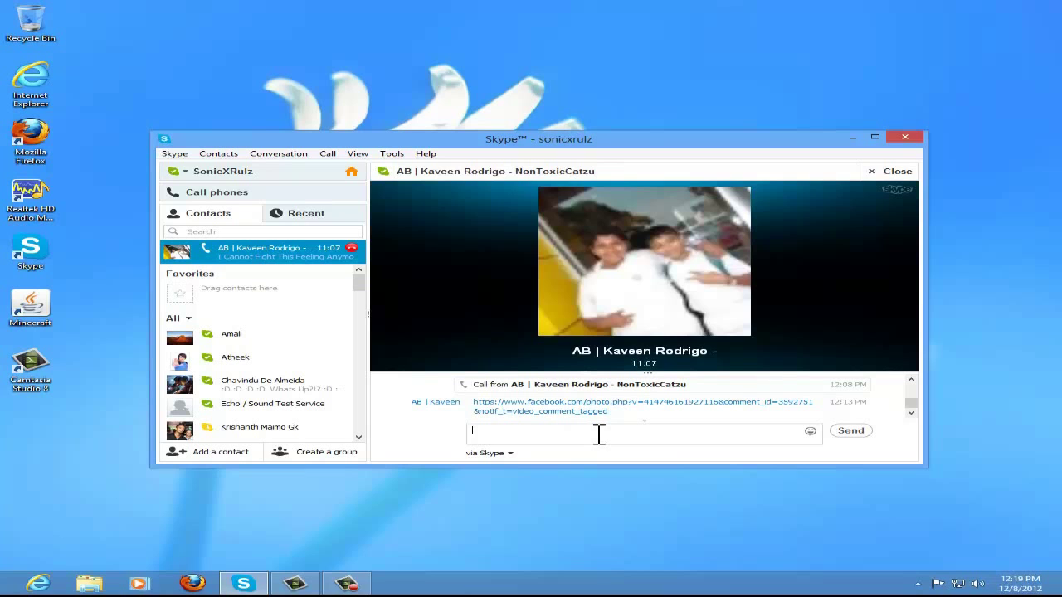
left_click(904, 137)
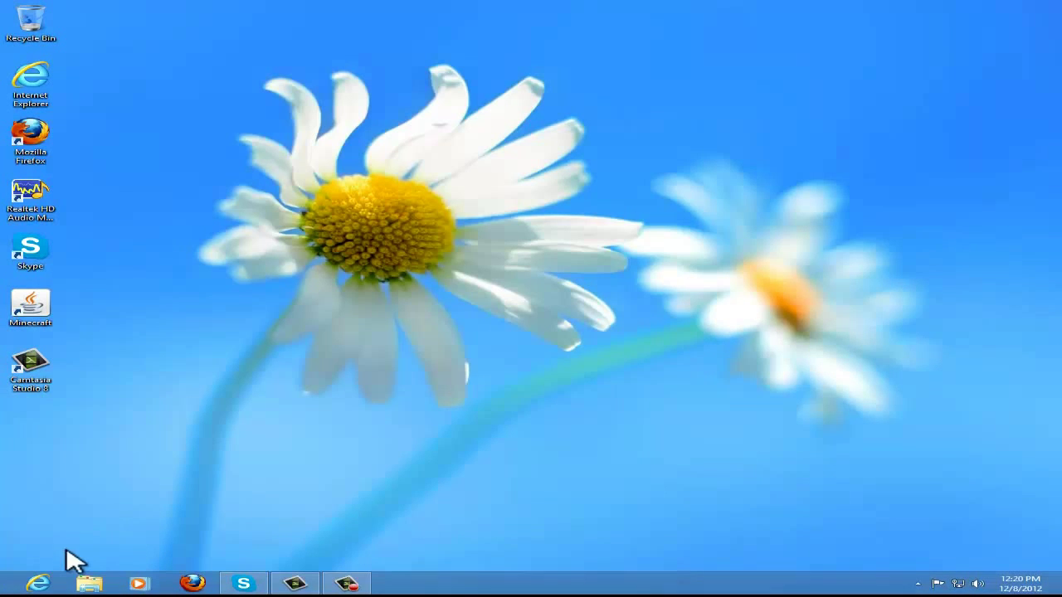
left_click(5, 590)
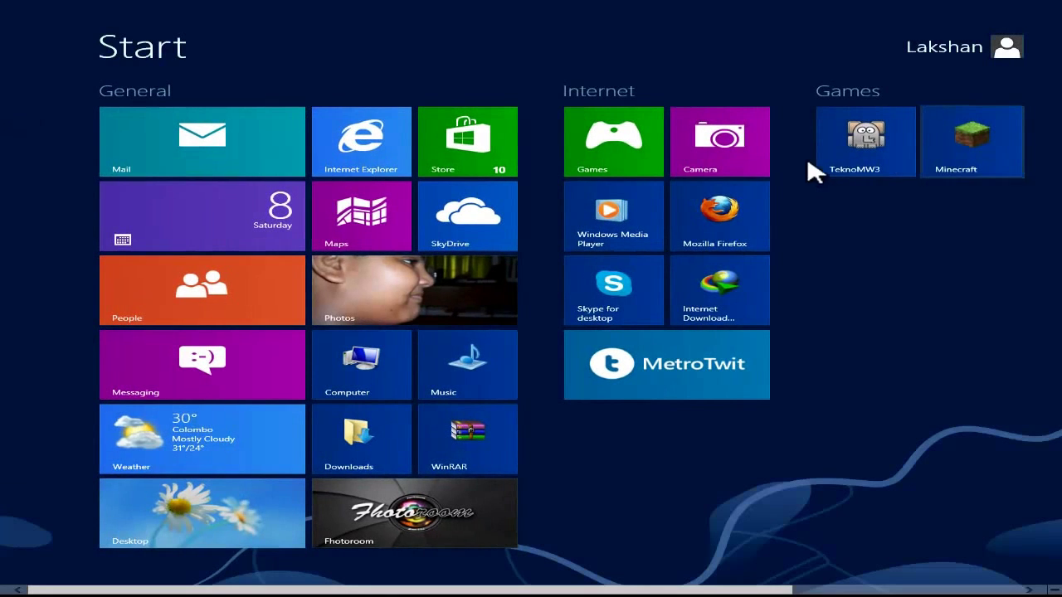
mouse_move(1061, 4)
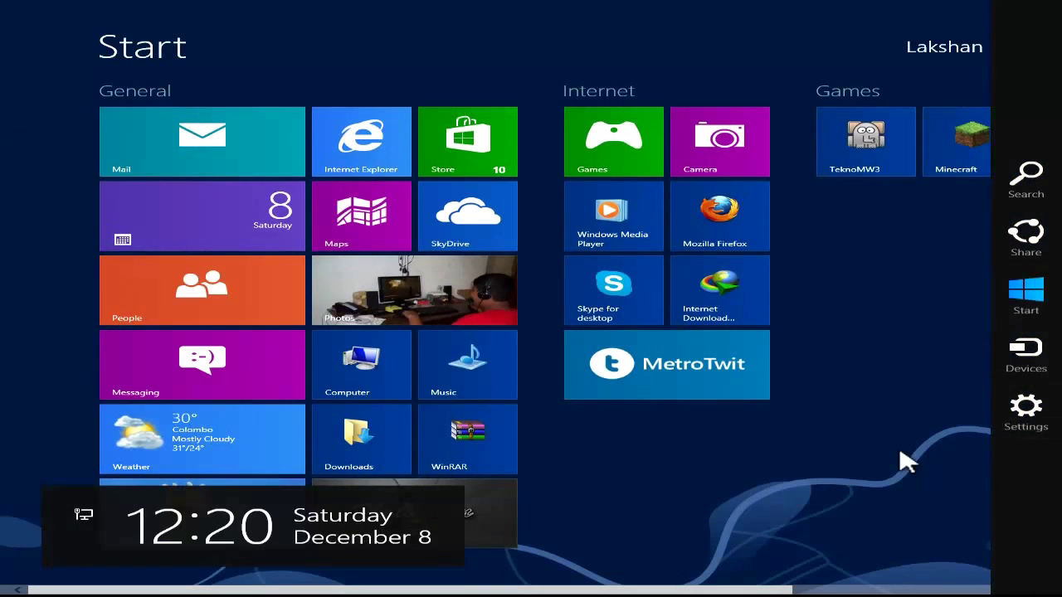
mouse_move(2, 594)
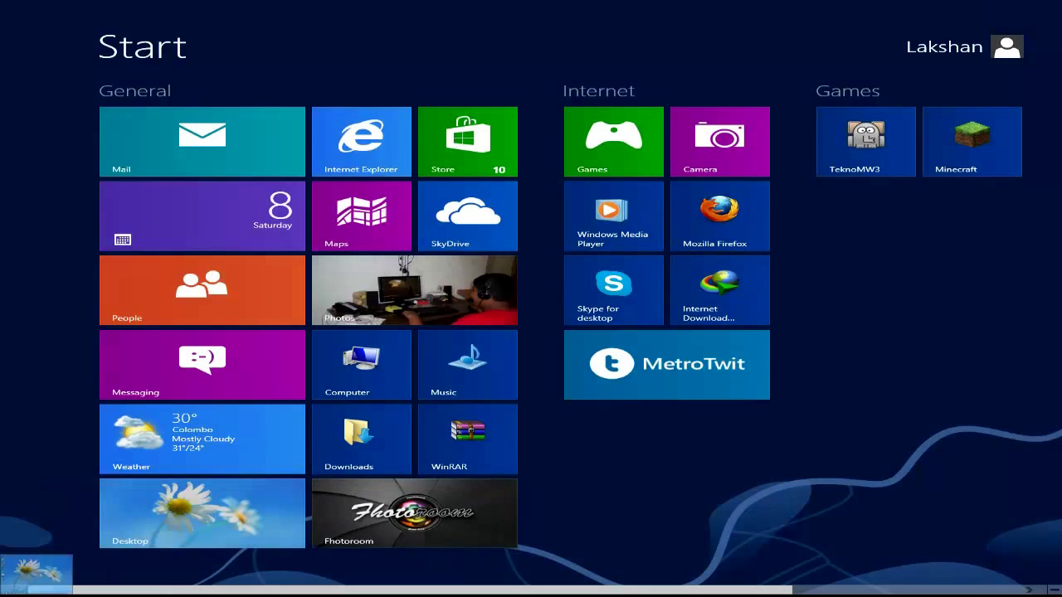
left_click(238, 526)
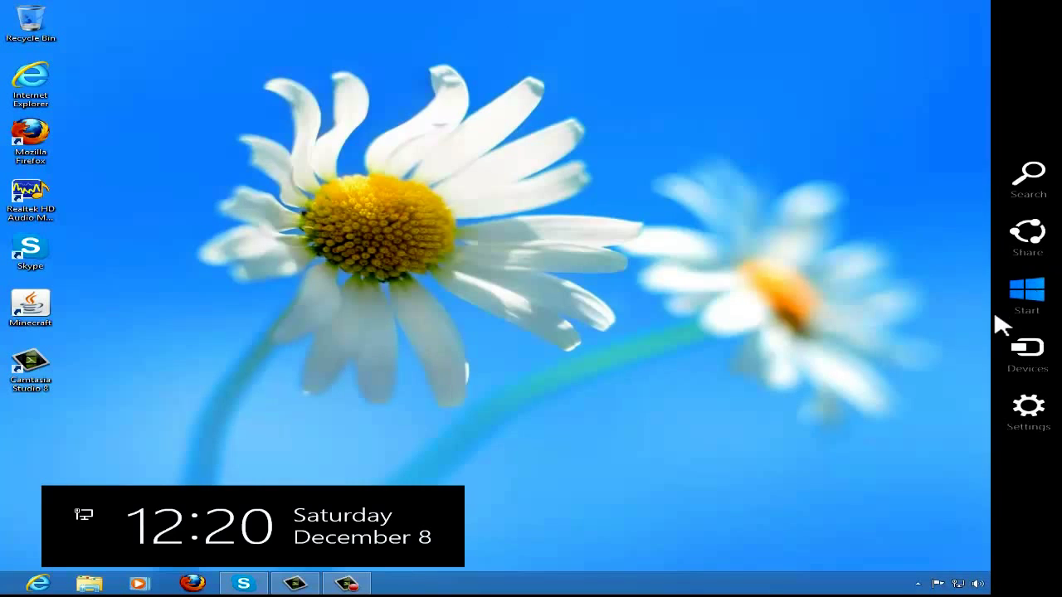
left_click(345, 582)
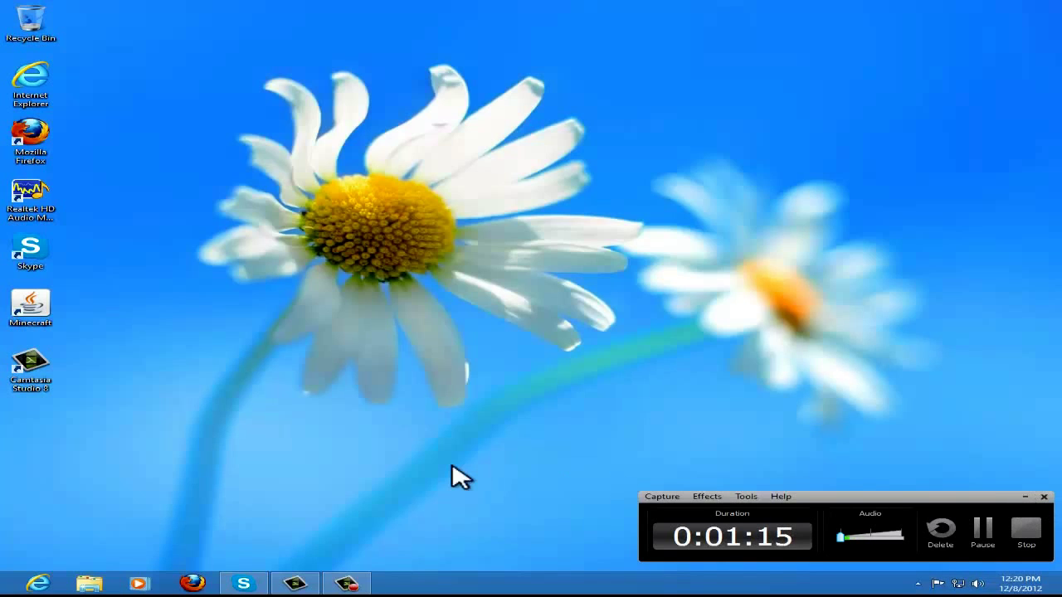
left_click(1026, 497)
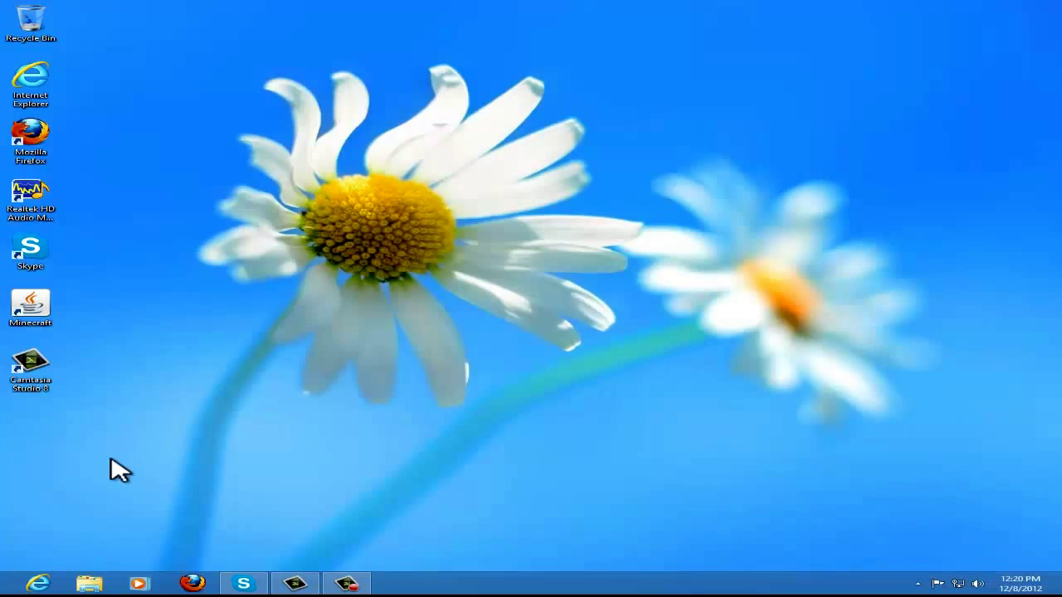
mouse_move(2, 594)
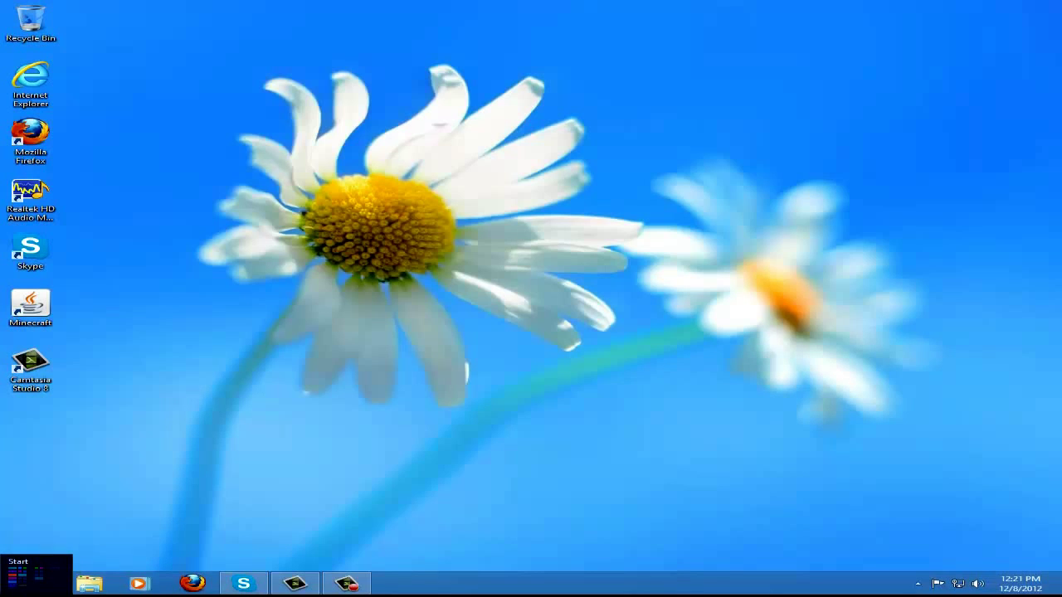
Launch Device Manager from the Win+X menu and expand Display adapters to show ASUS EAH3450 Series
right_click(2, 594)
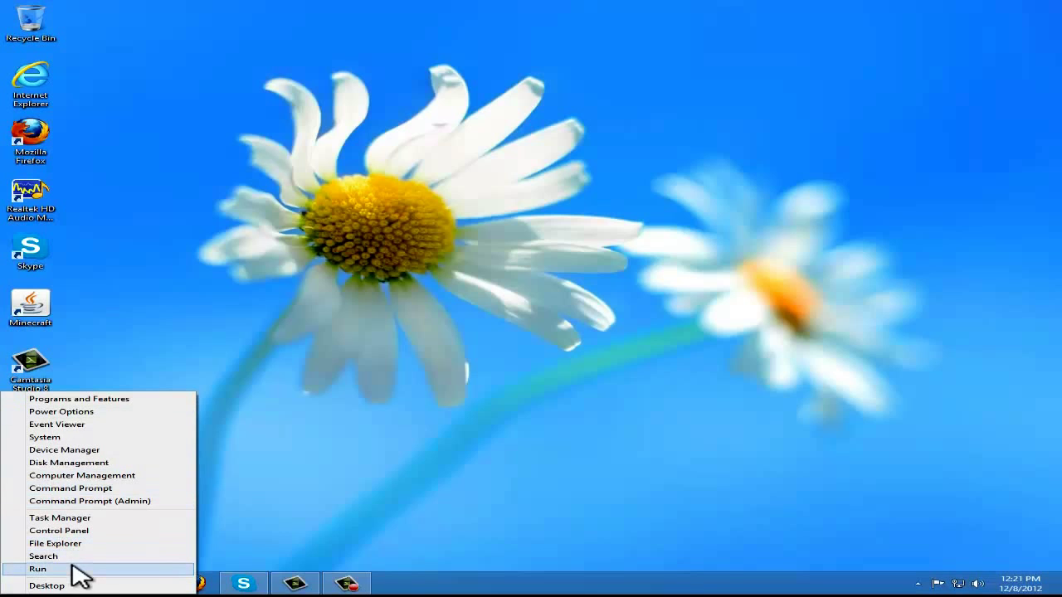
left_click(66, 449)
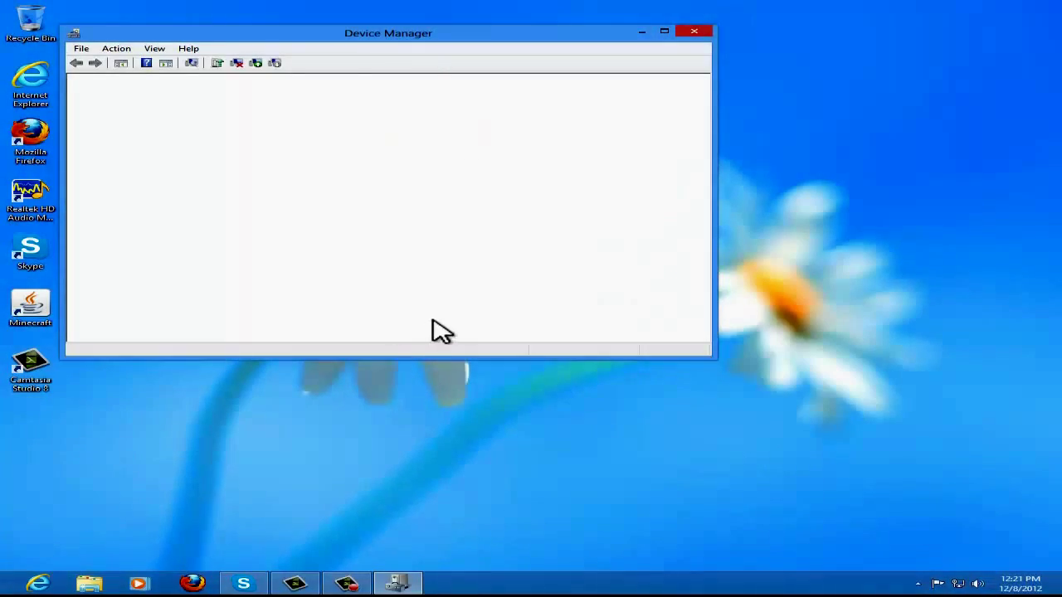
left_click(94, 121)
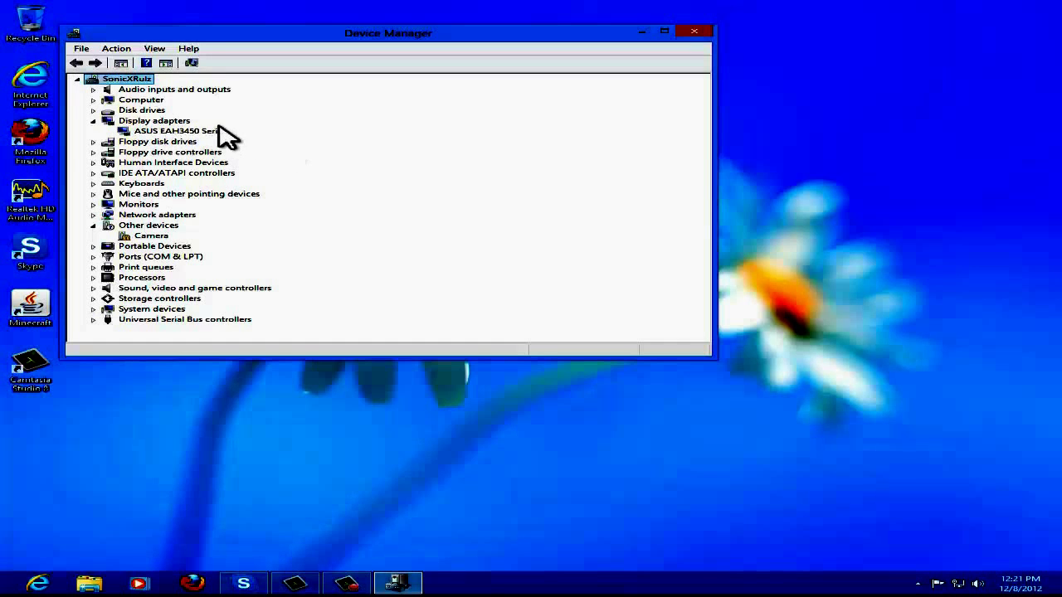
Check that ASUS EAH3450 Series Properties reports working properly, then hide Device Manager with Win+D
left_click(166, 131)
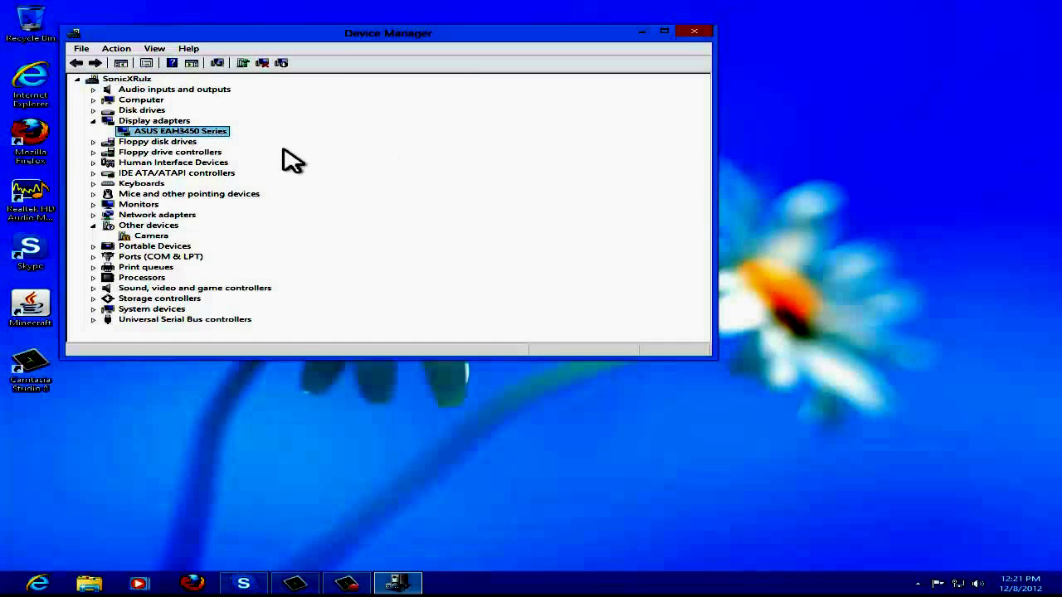
double_click(193, 131)
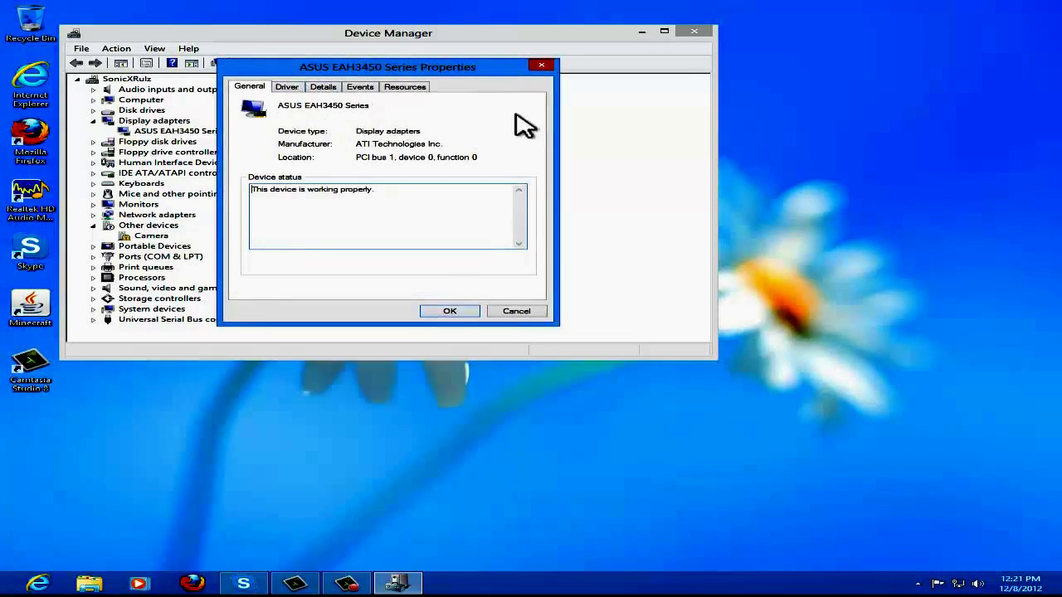
left_click(542, 65)
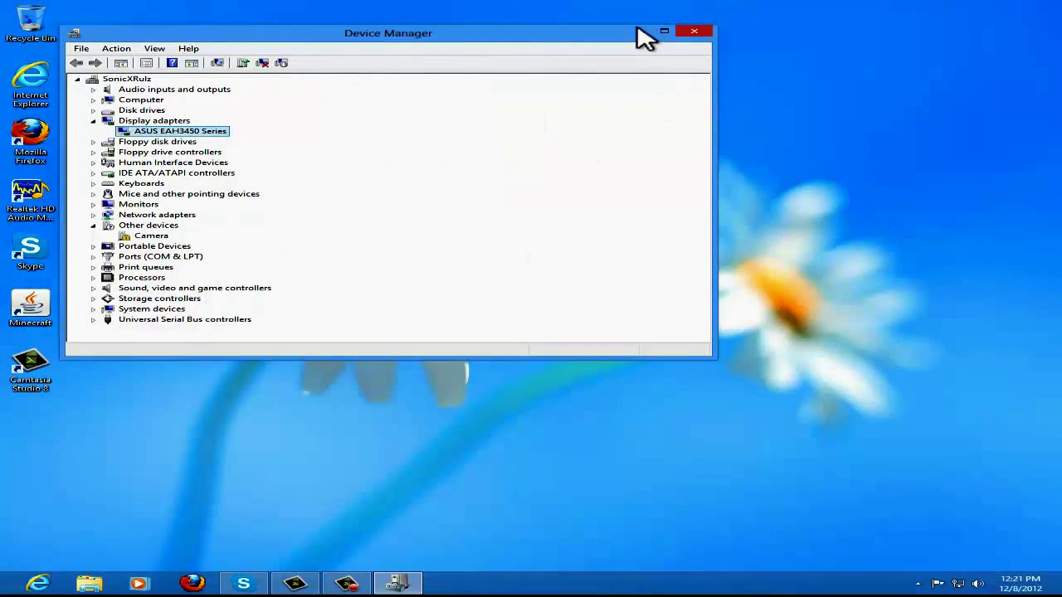
key("super+d")
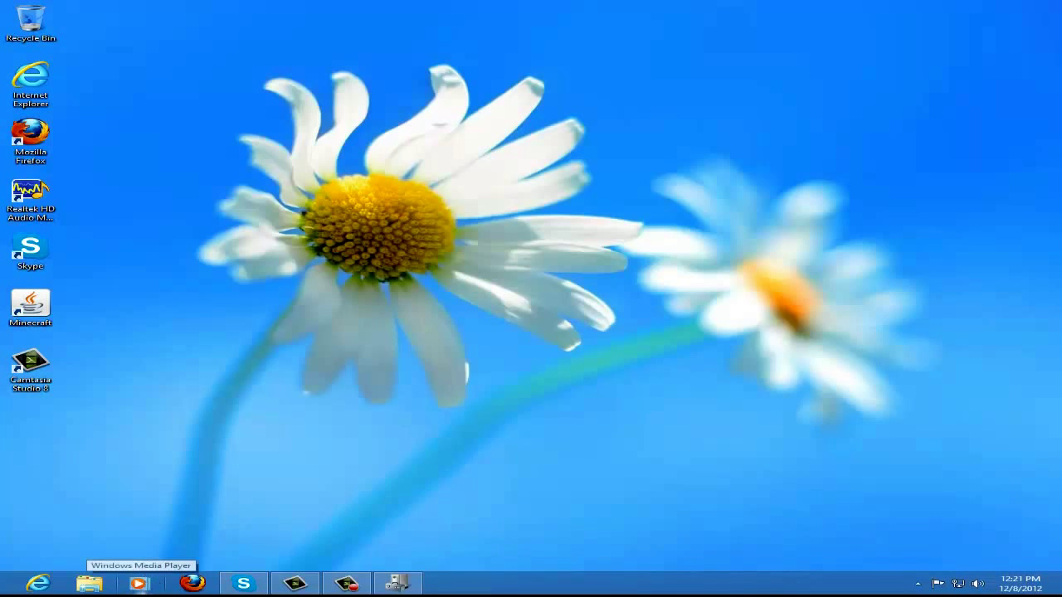
Browse to the Important folder on Local Disk (D:) and select the ATI driver archives there
key("super+e")
left_click(67, 243)
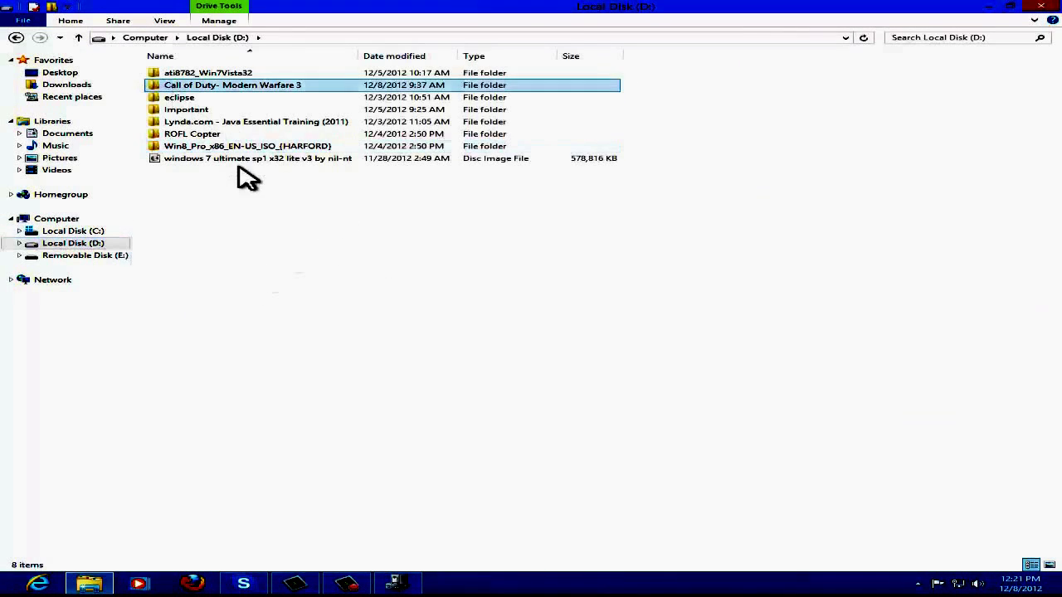
double_click(202, 109)
left_click_drag(335, 240, 306, 73)
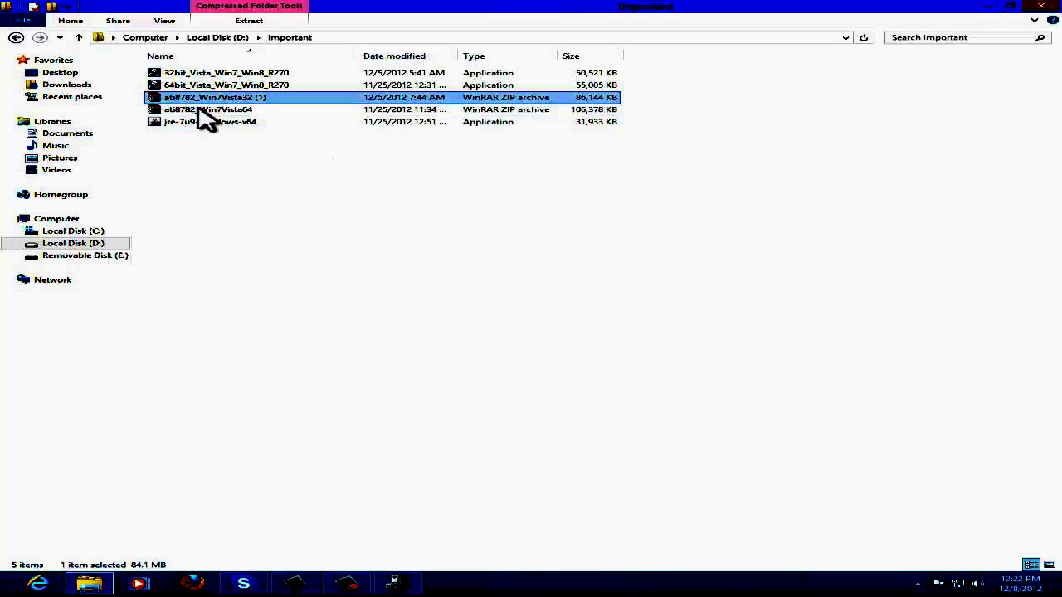
Inspect ati8782_Win7Vista32 (1).zip's driver folder in WinRAR, then close WinRAR
key("Return")
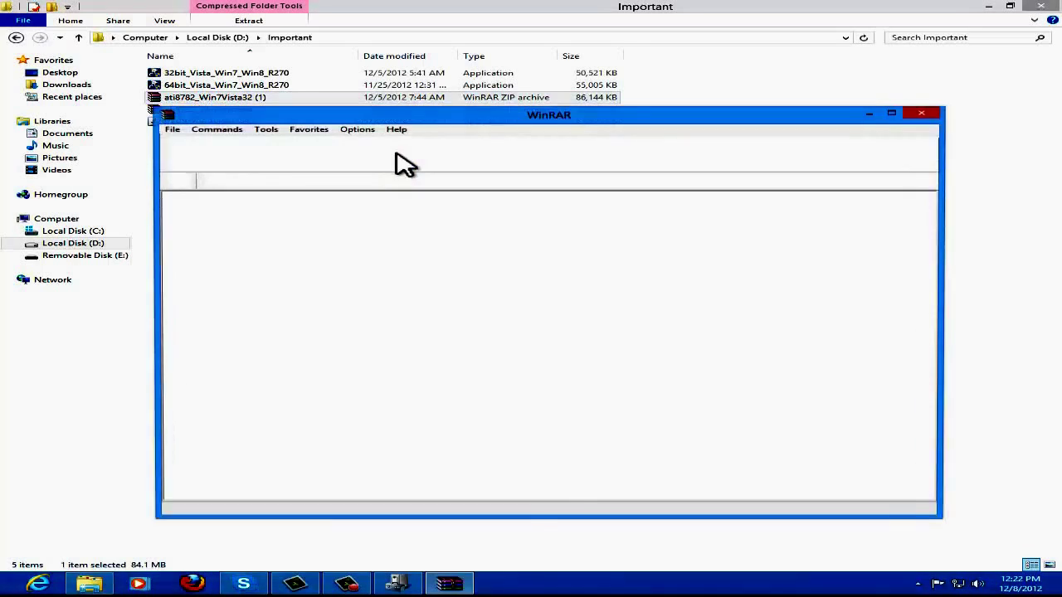
left_click(206, 222)
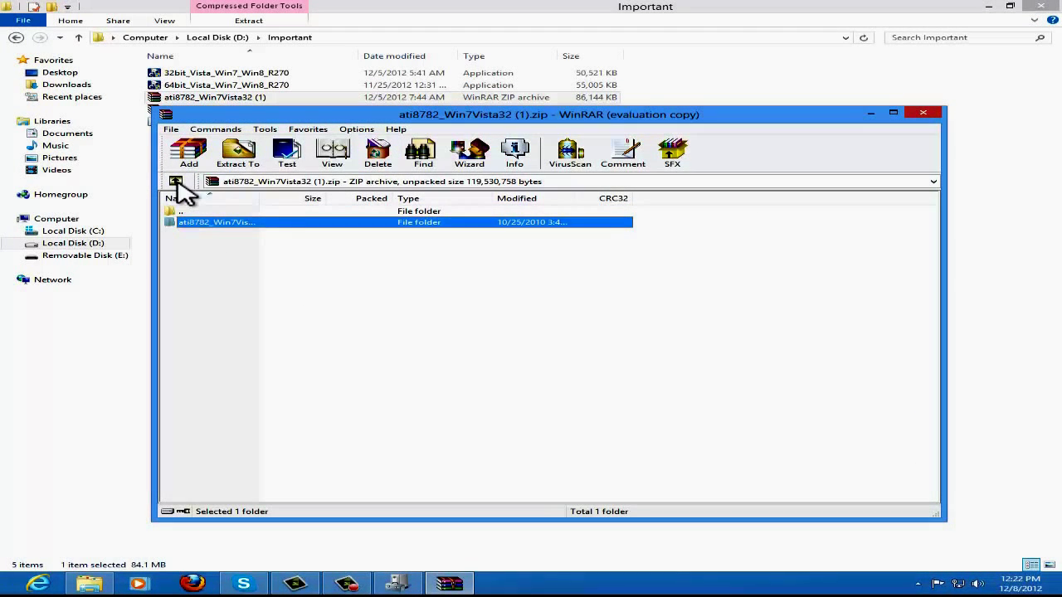
double_click(203, 222)
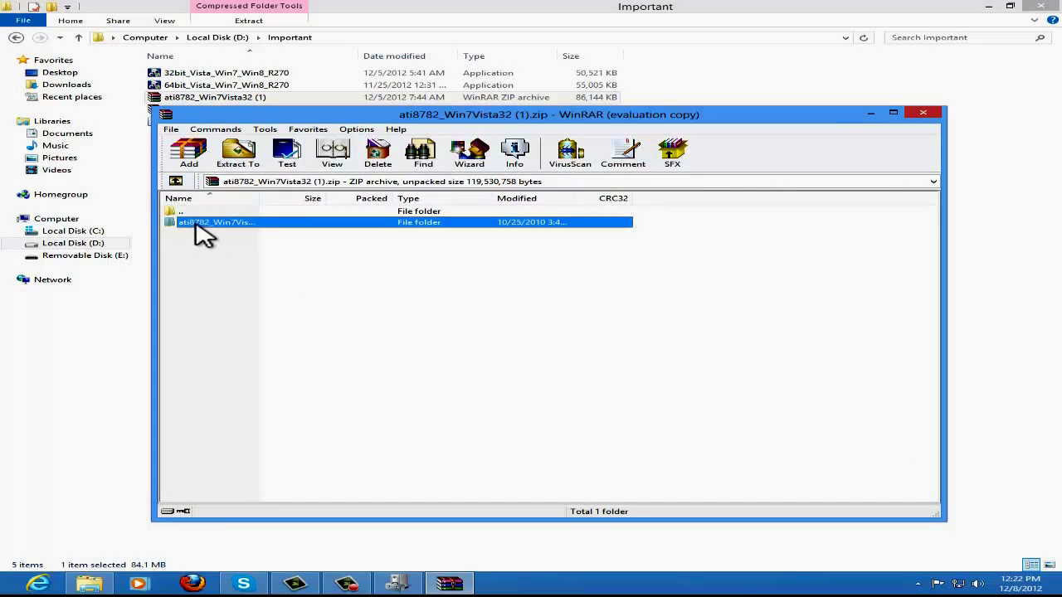
left_click_drag(255, 423, 178, 207)
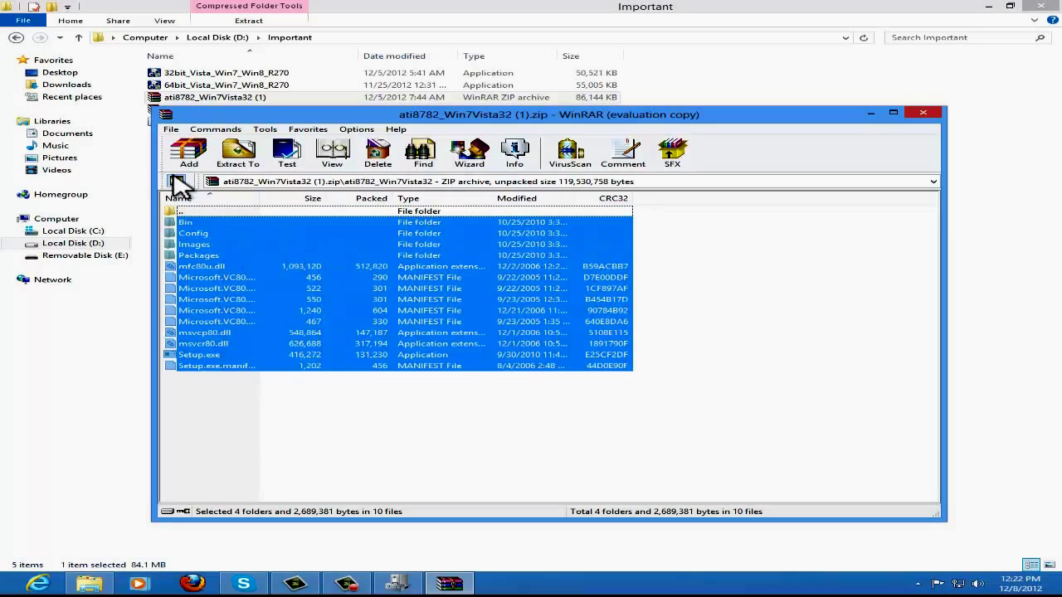
left_click(176, 180)
left_click(923, 112)
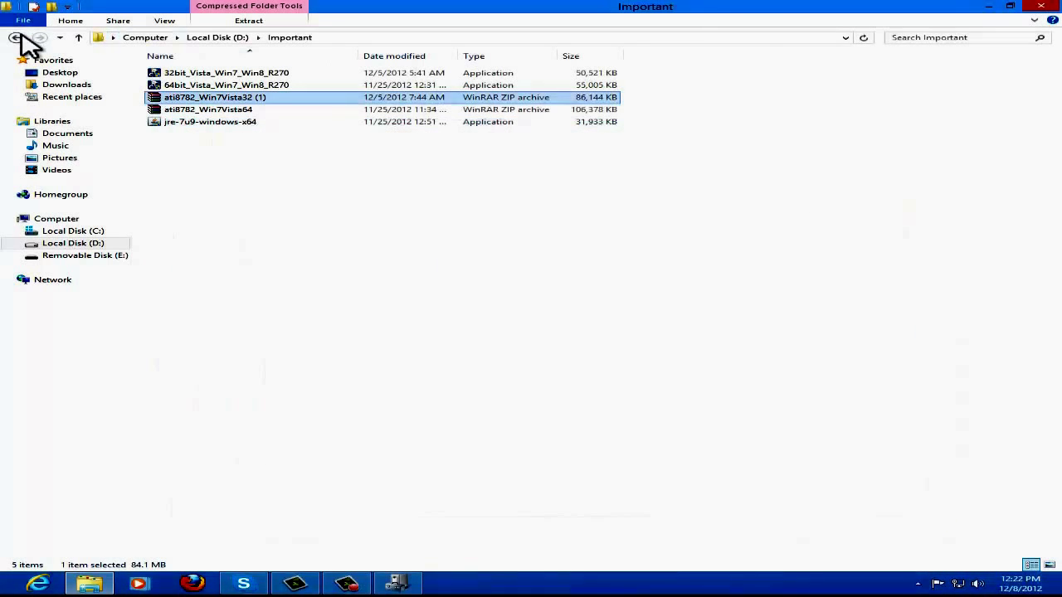
Look through the 14 items in D:\ati8782_Win7Vista32, then reveal the bare desktop with Win+D
key("BackSpace")
left_click(207, 77)
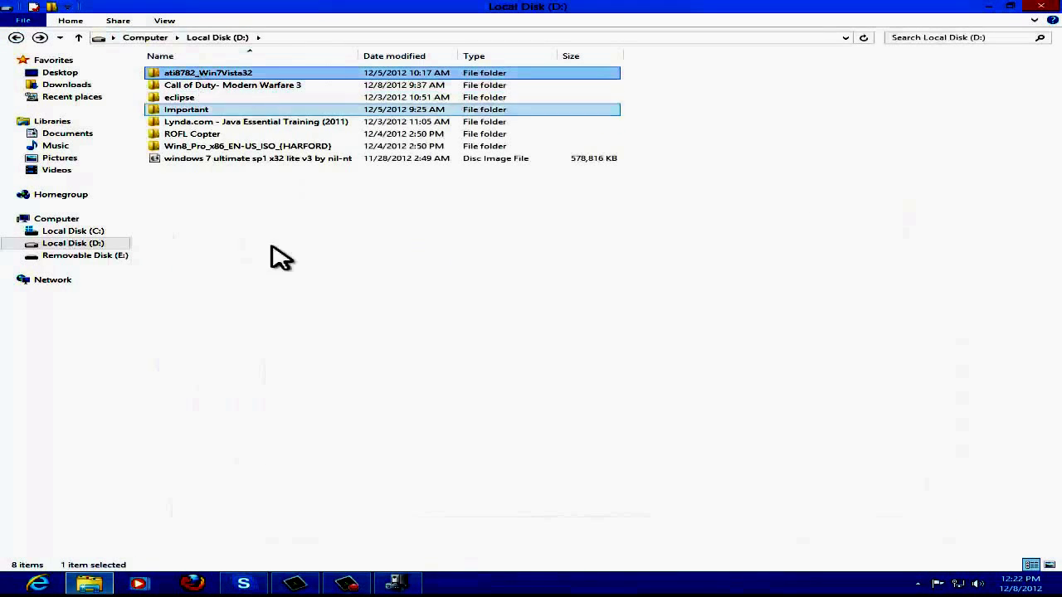
double_click(189, 75)
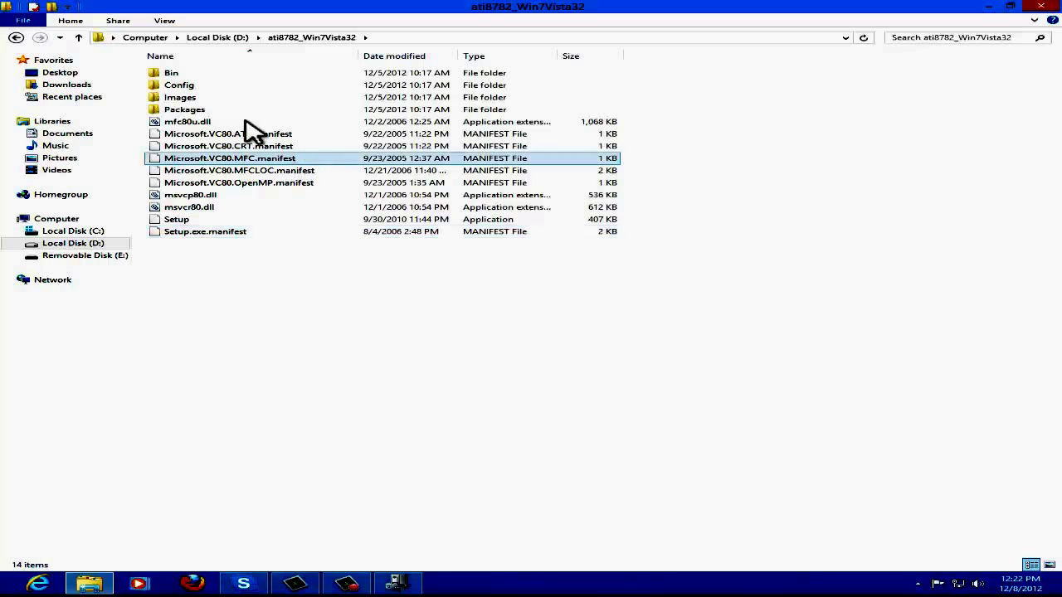
left_click_drag(253, 314, 234, 70)
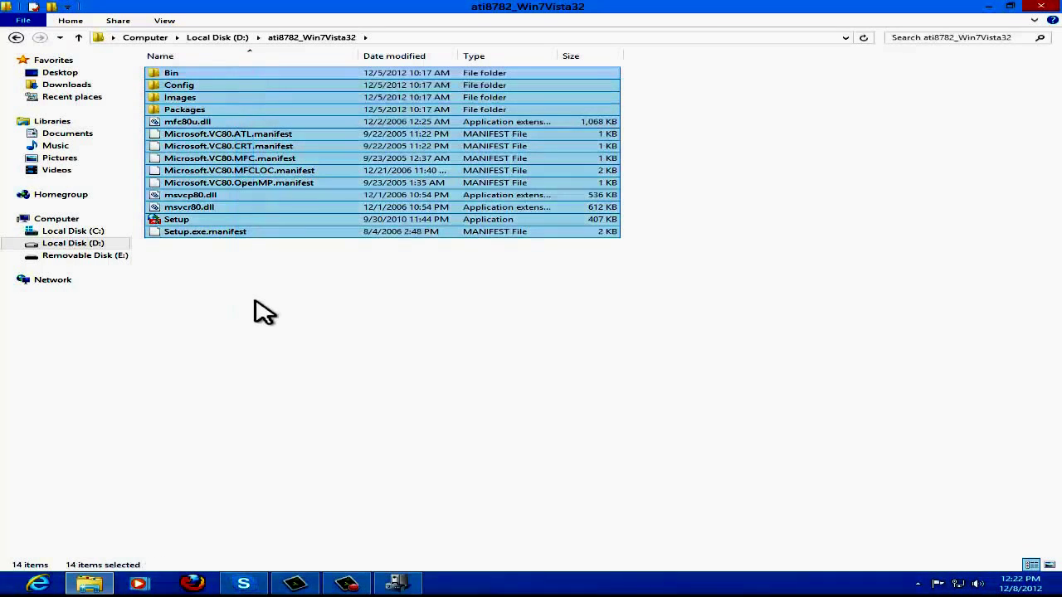
left_click(262, 302)
mouse_move(1059, 4)
key("super+d")
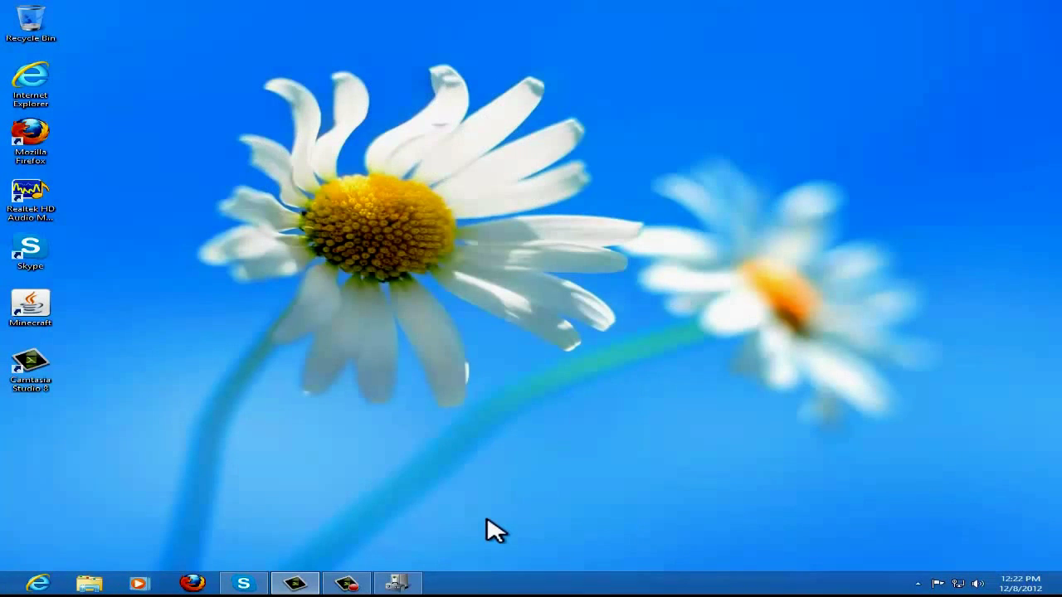
Restore Device Manager and open ASUS EAH3450 Series Properties from its right-click menu
left_click(411, 584)
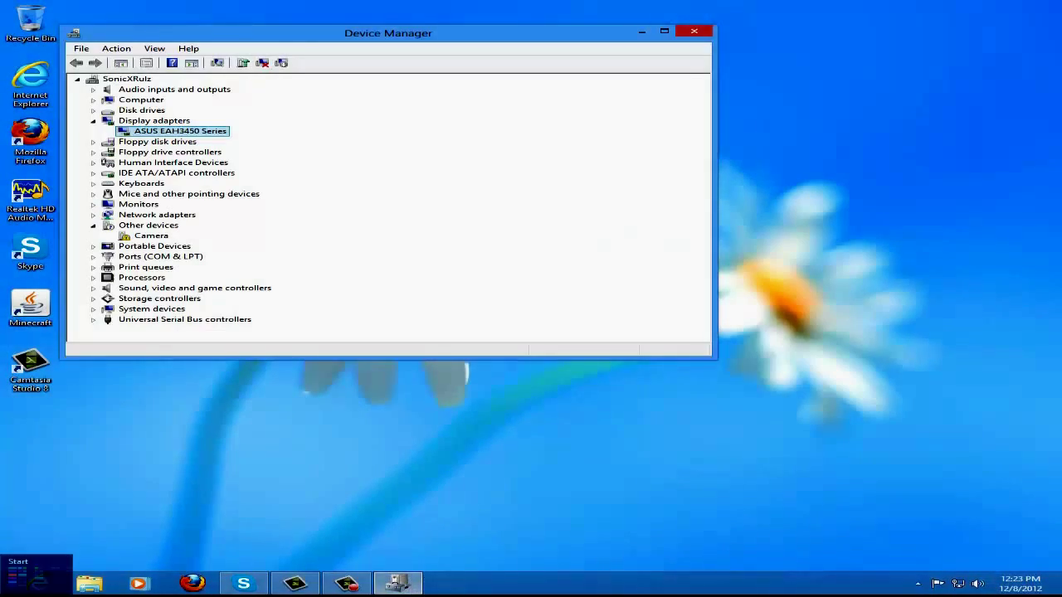
right_click(3, 592)
left_click(486, 473)
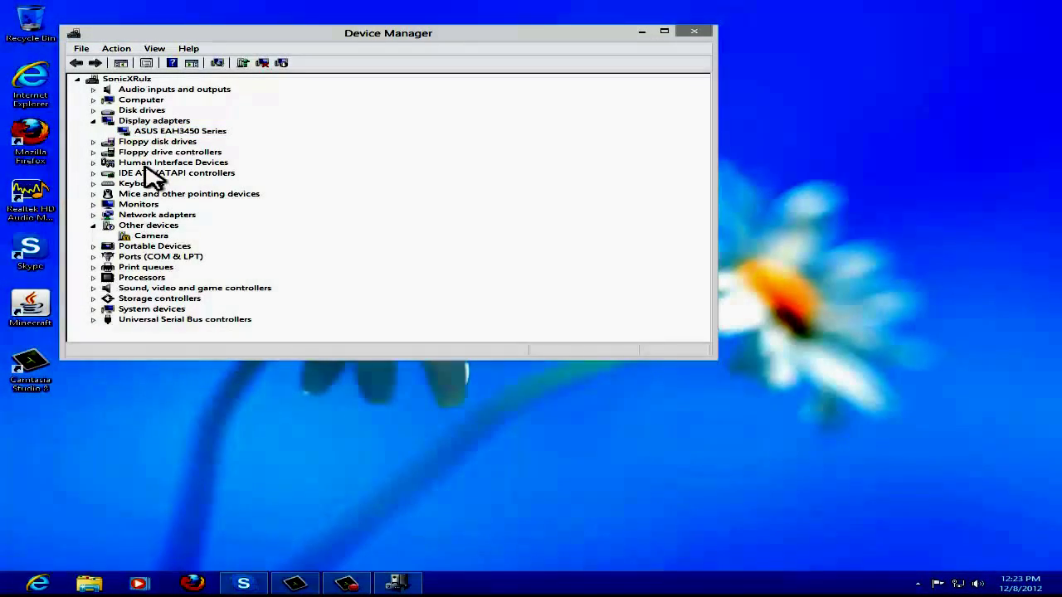
left_click(94, 126)
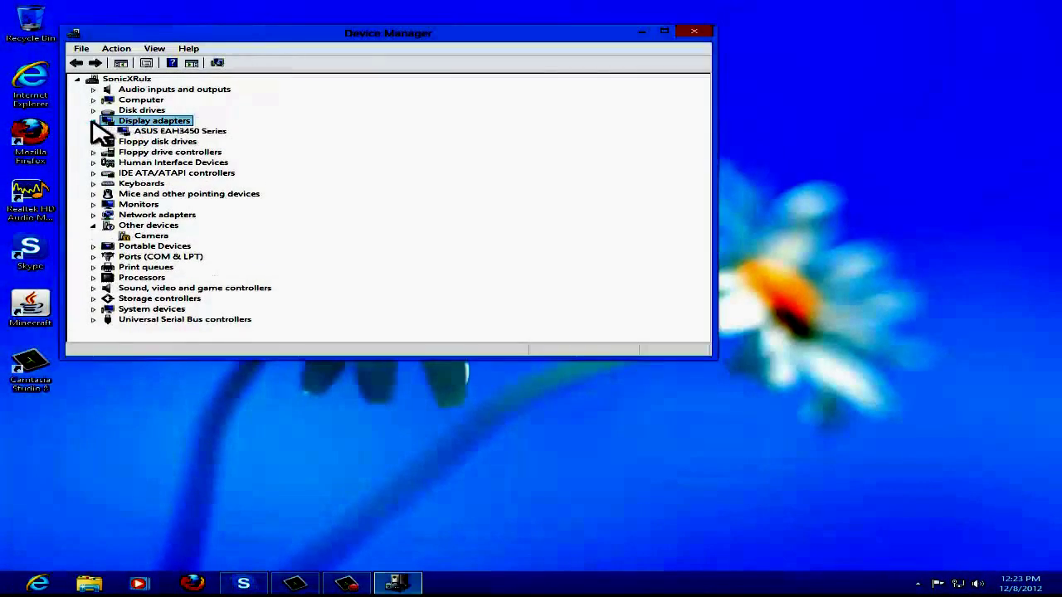
left_click(154, 131)
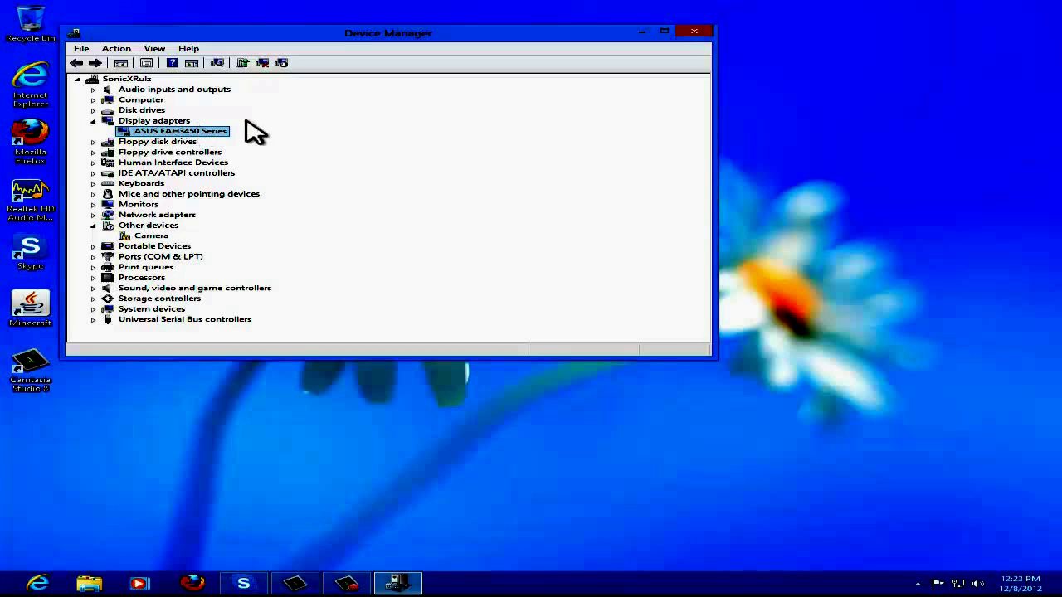
right_click(192, 134)
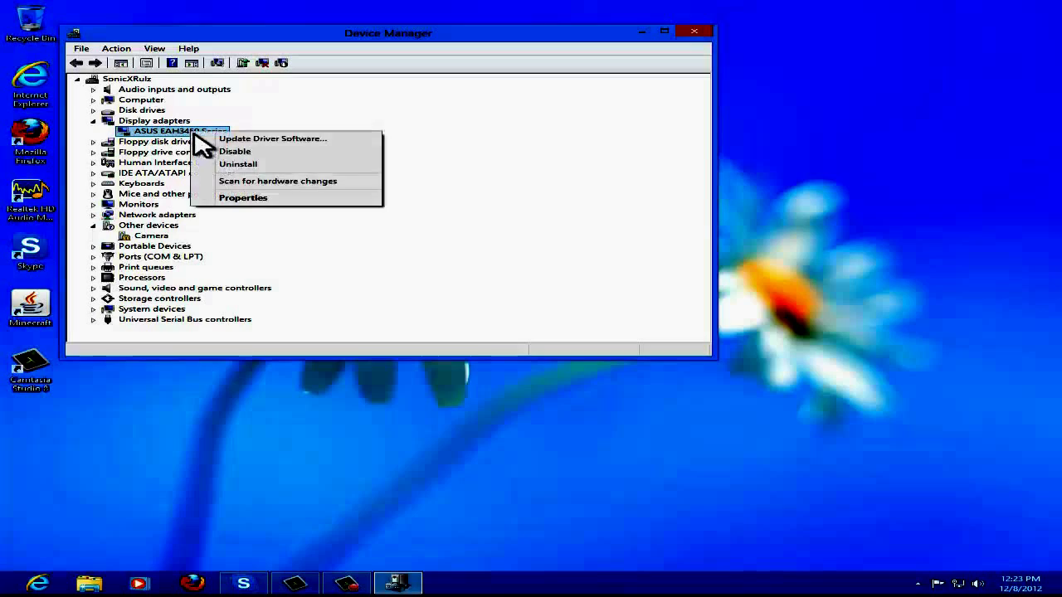
left_click(249, 199)
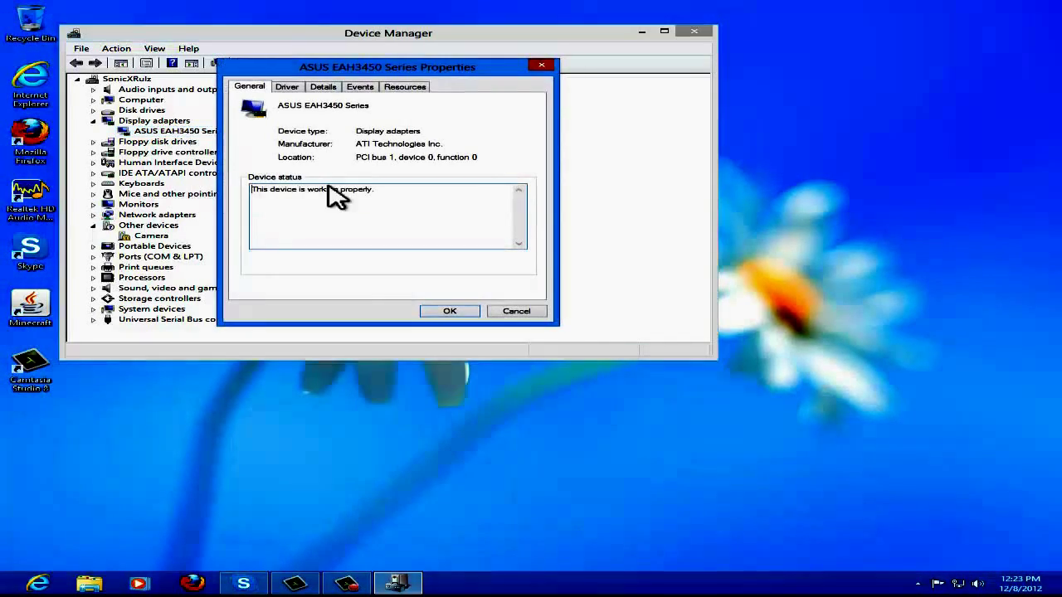
On the Driver tab, start Update Driver, choose browsing the computer for driver software, and open Browse
left_click(287, 88)
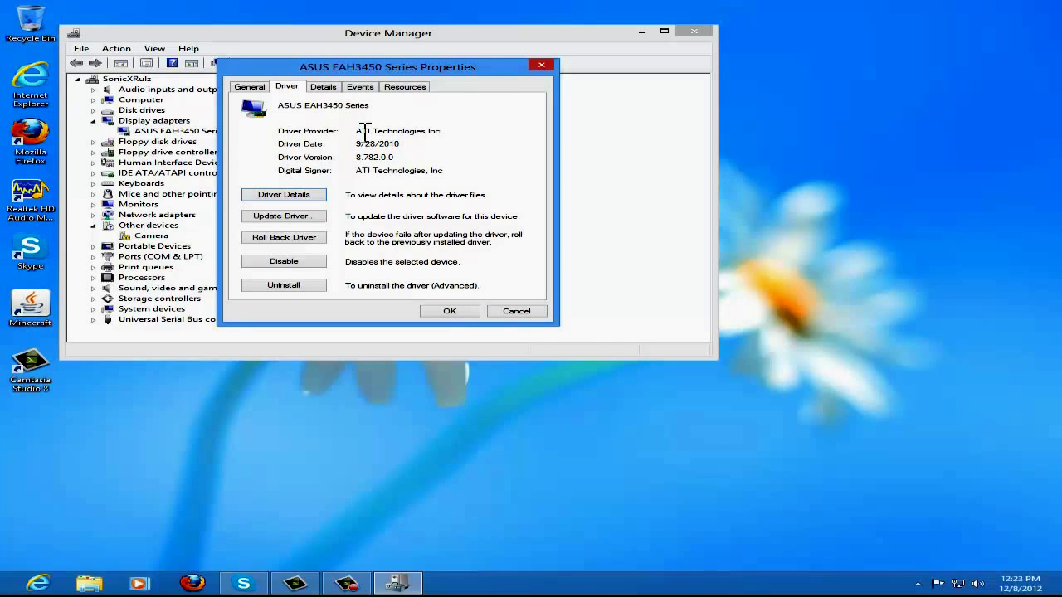
left_click(308, 218)
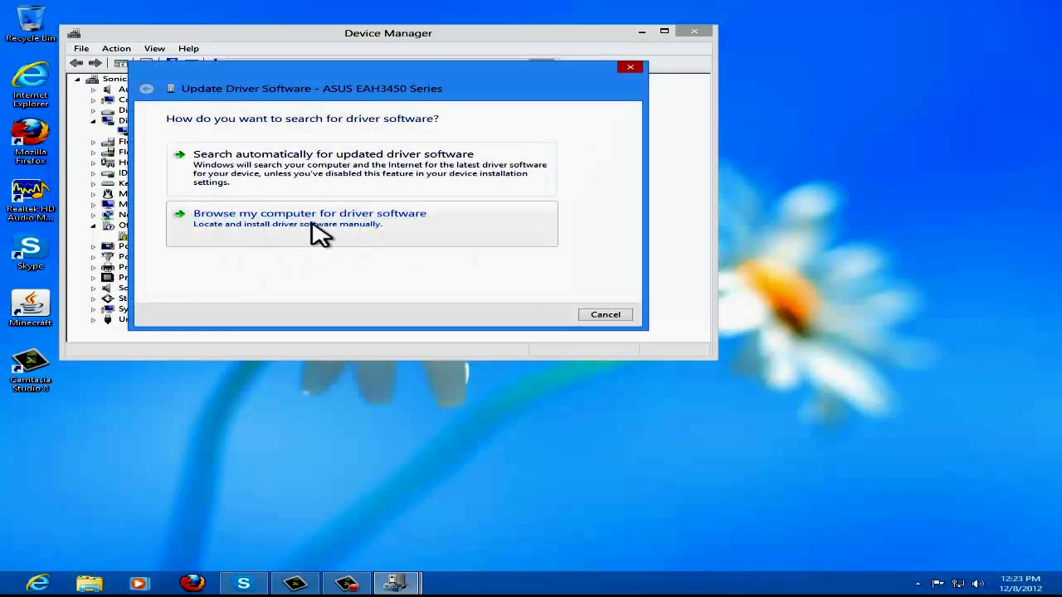
left_click(316, 235)
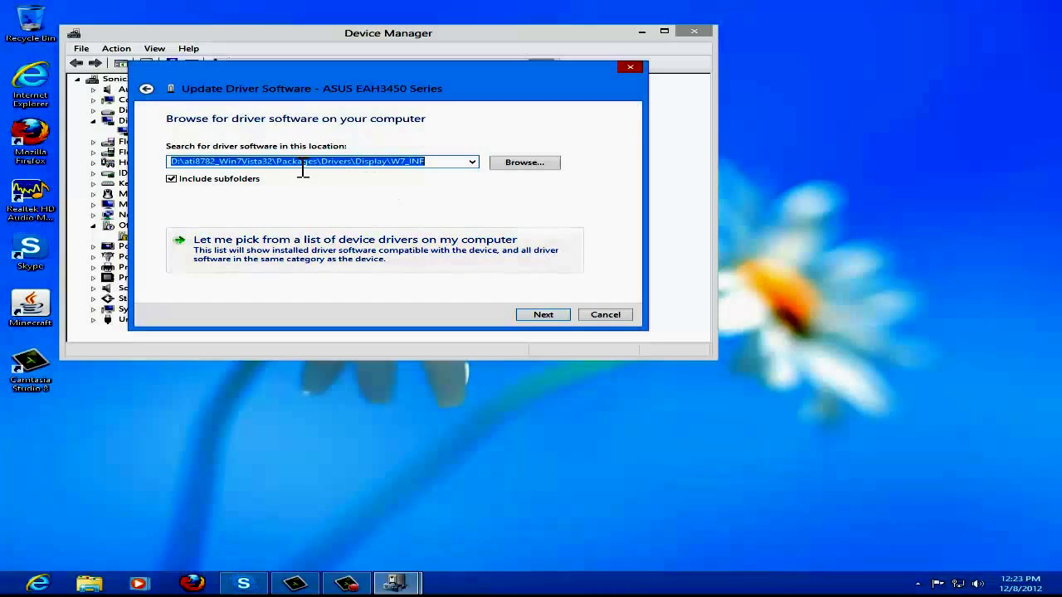
left_click(533, 172)
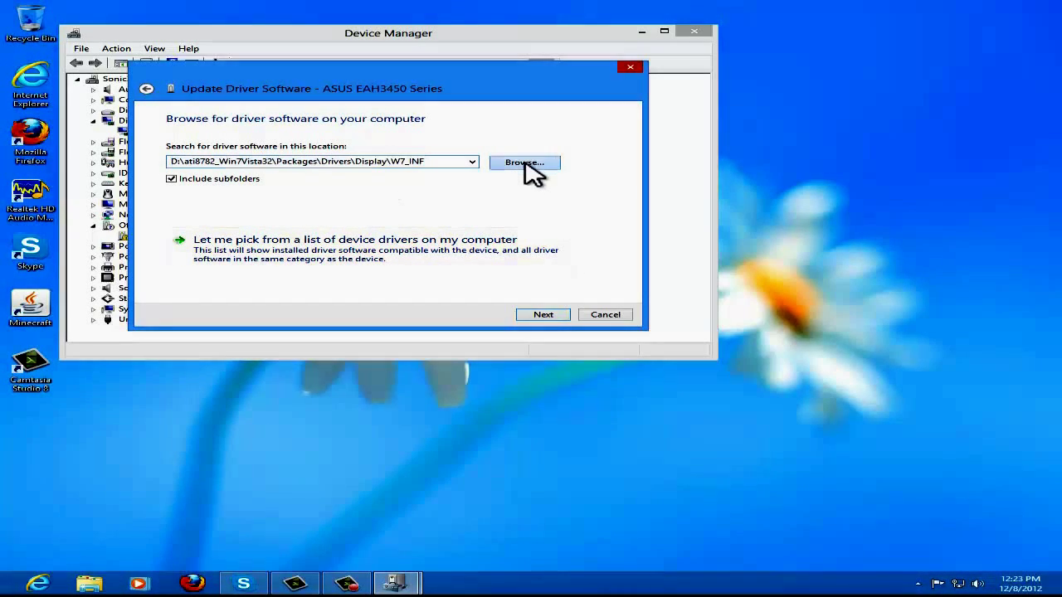
Navigate to D:\ati8782_Win7Vista32\Packages\Drivers\Display and select the W7_INF folder
left_click(440, 261)
left_click(439, 260)
left_click(441, 249)
scroll(448, 290, "up", 3)
scroll(498, 305, "down", 3)
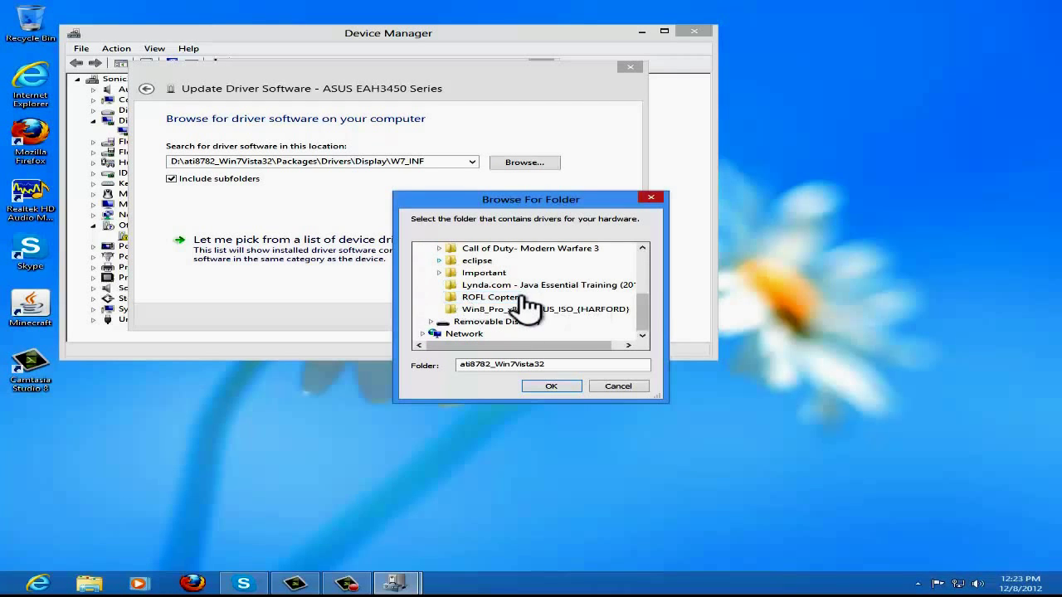
scroll(514, 300, "up", 2)
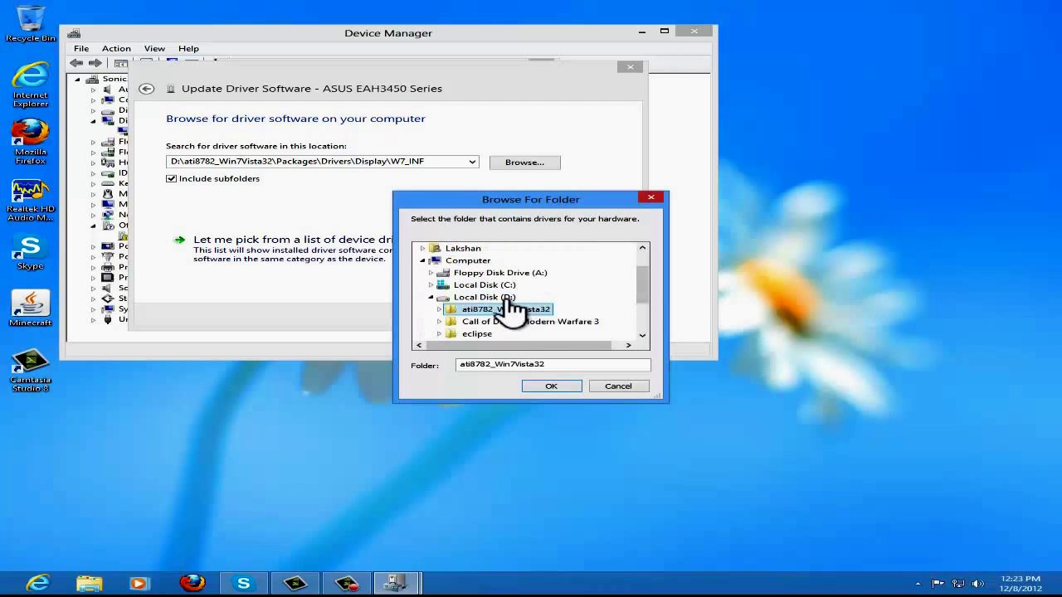
left_click(440, 308)
scroll(454, 295, "up", 1)
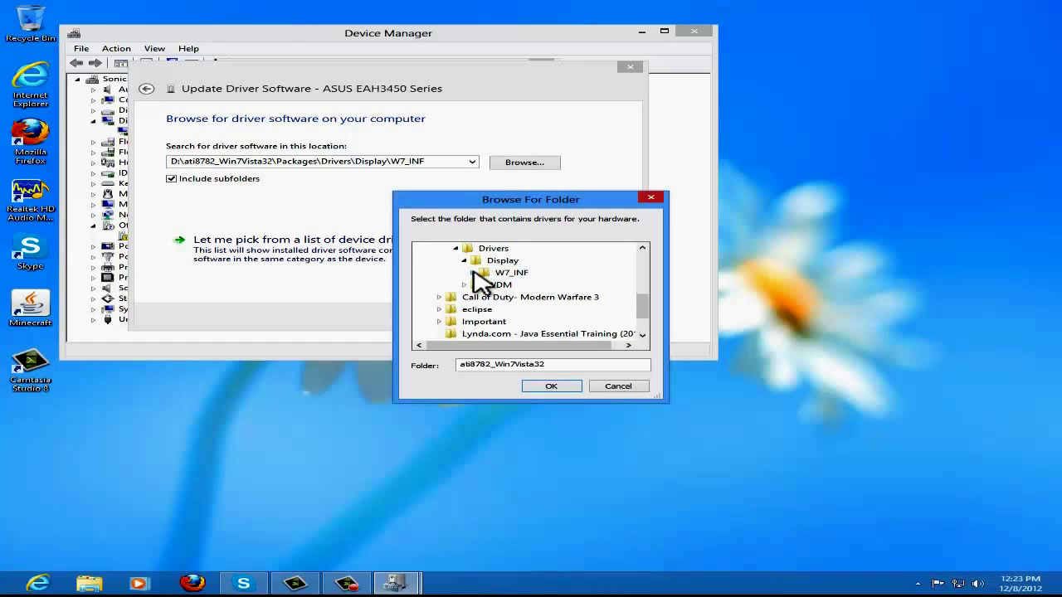
left_click(498, 273)
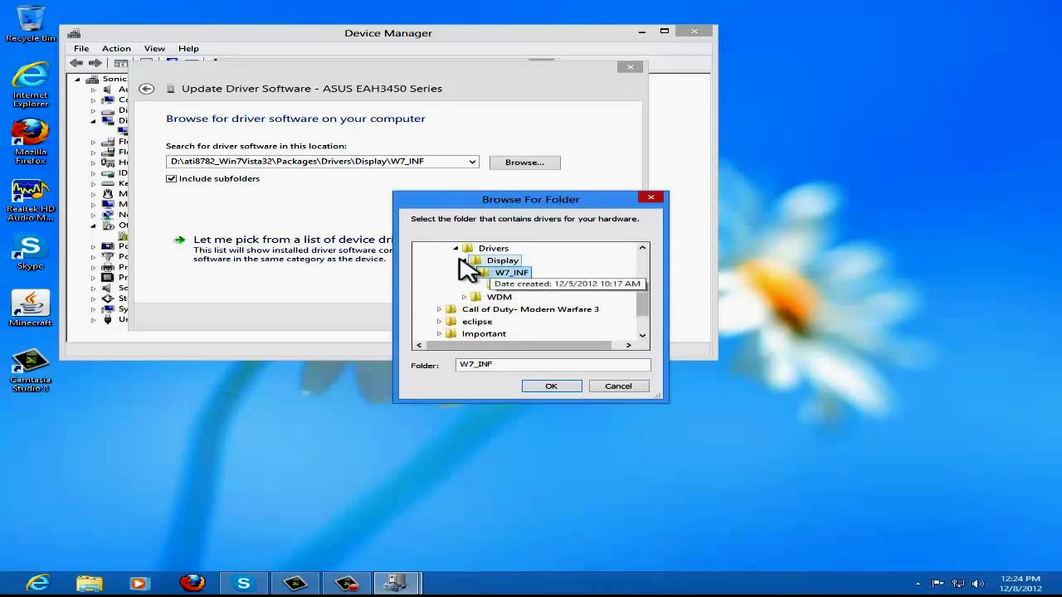
scroll(464, 274, "up", 1)
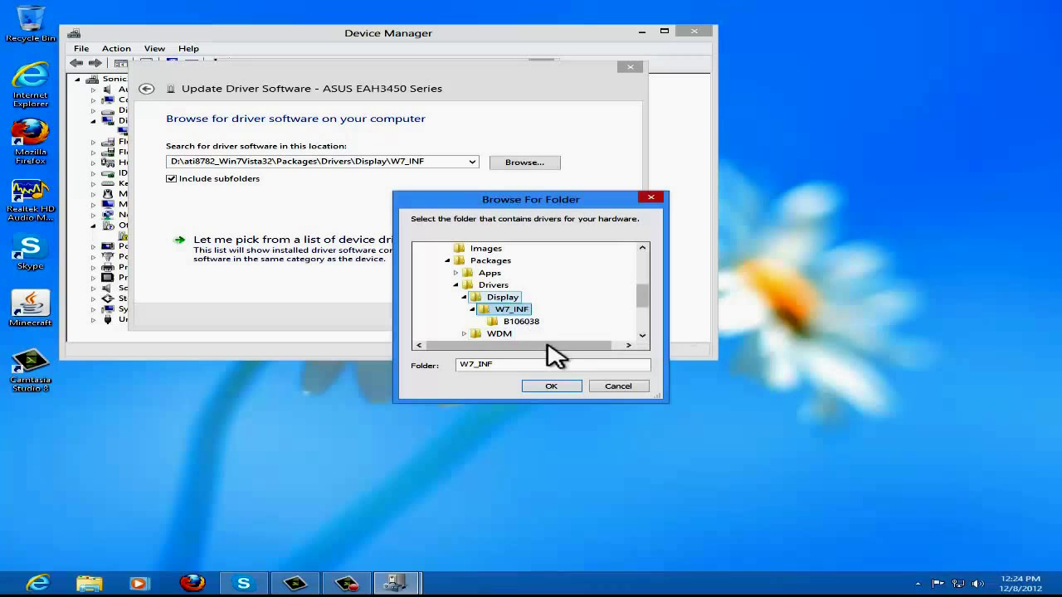
left_click(517, 321)
left_click(513, 309)
left_click(552, 386)
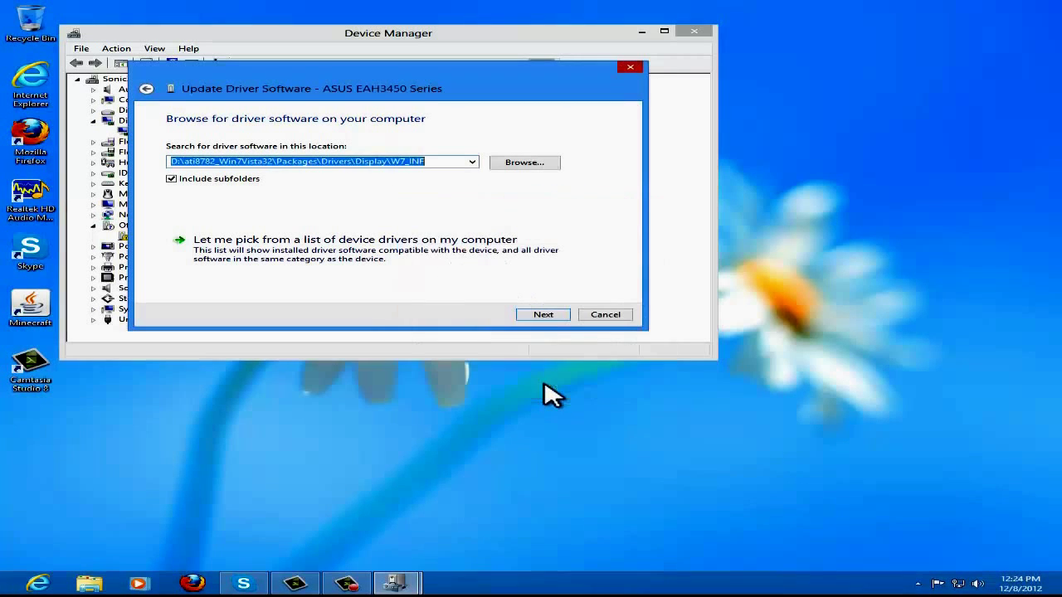
left_click(425, 161)
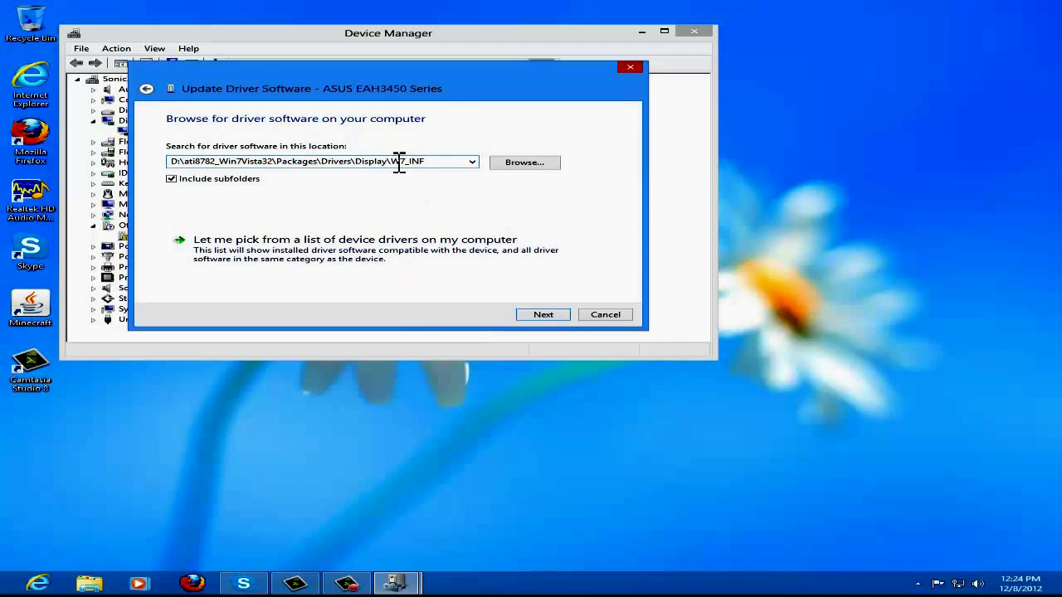
double_click(417, 162)
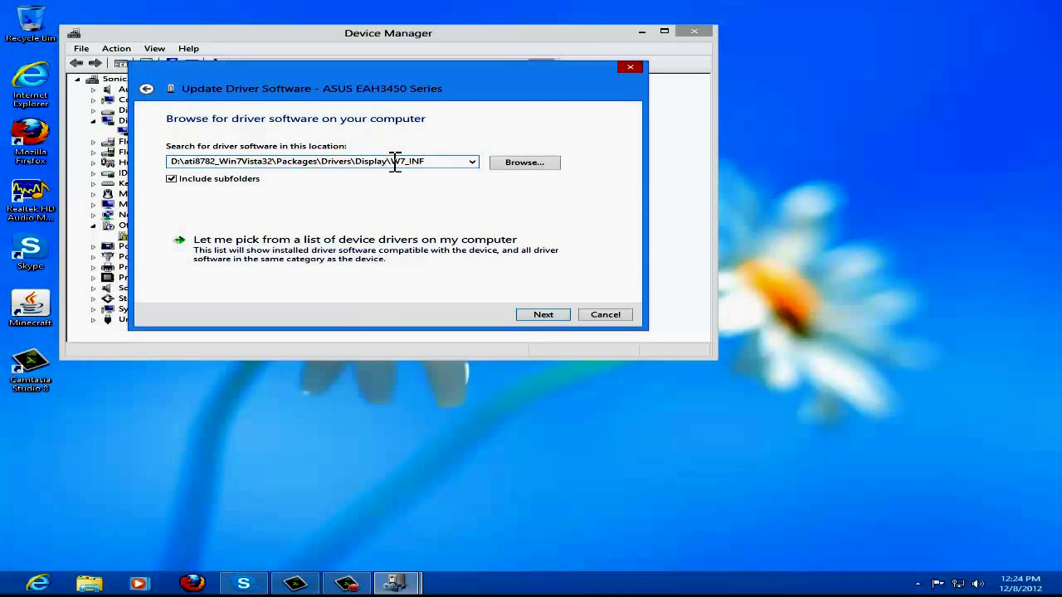
left_click(432, 162)
left_click(543, 314)
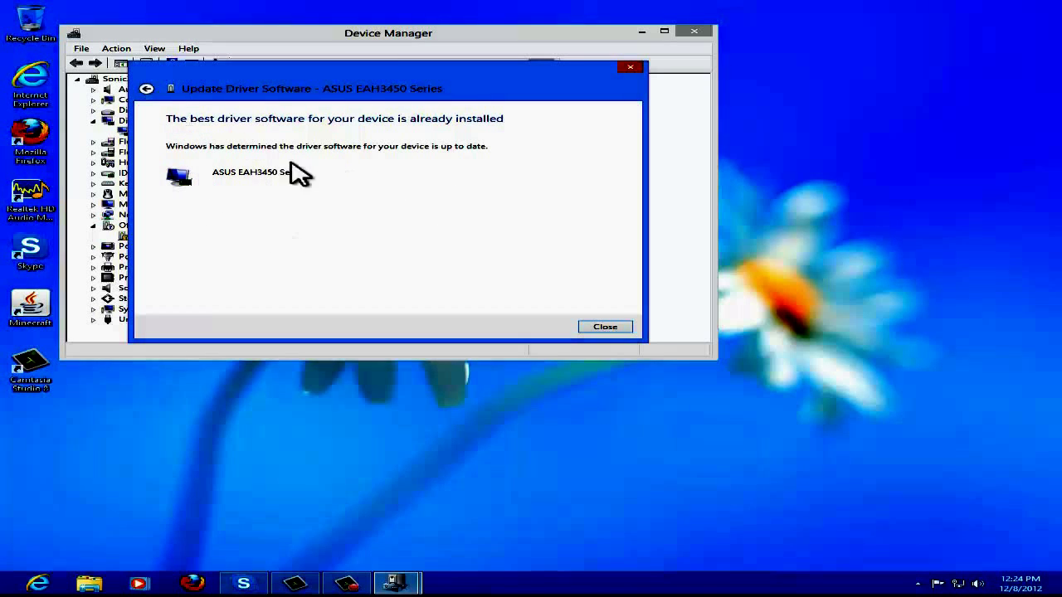
left_click(146, 88)
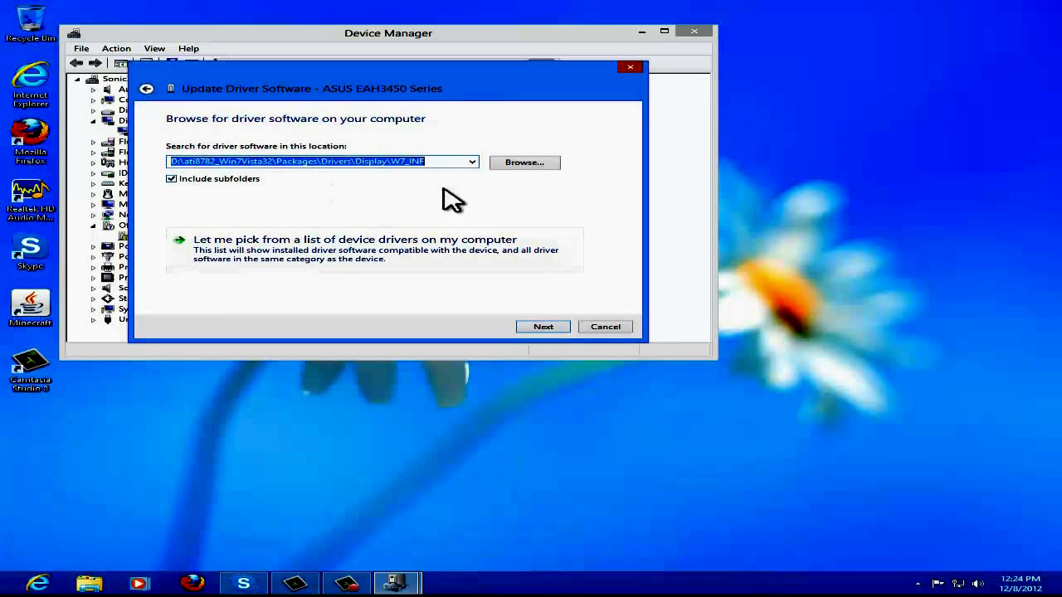
left_click(430, 254)
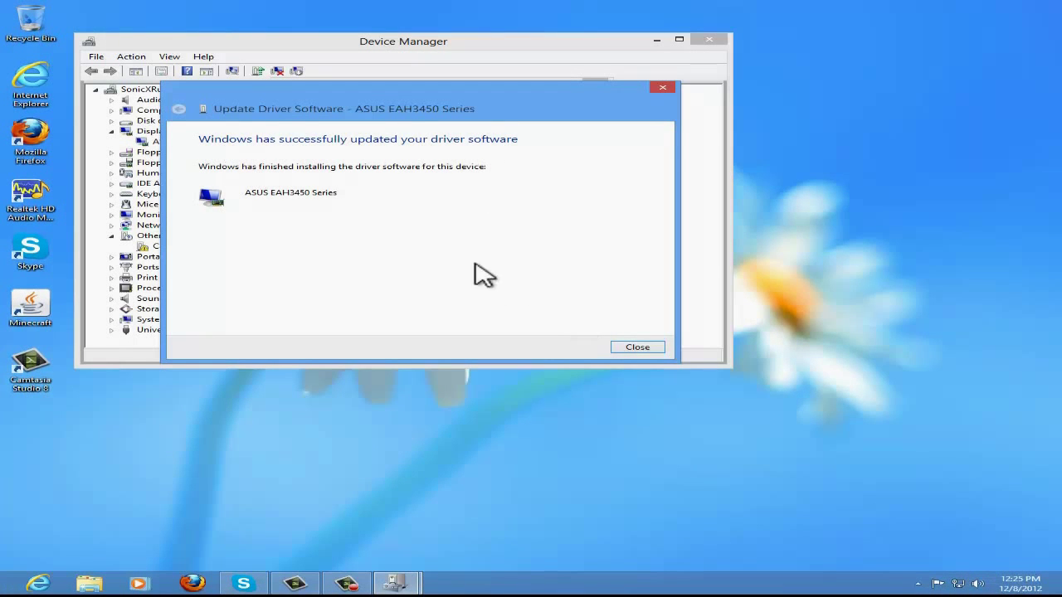
Dismiss the driver update success message and close the ASUS EAH3450 Series Properties
left_click(635, 348)
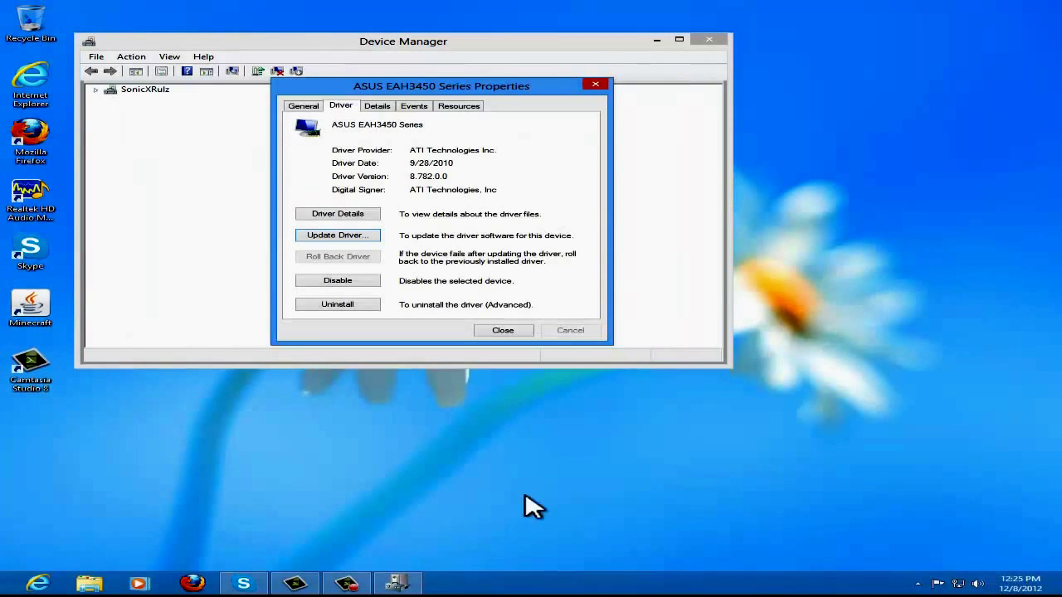
left_click(347, 584)
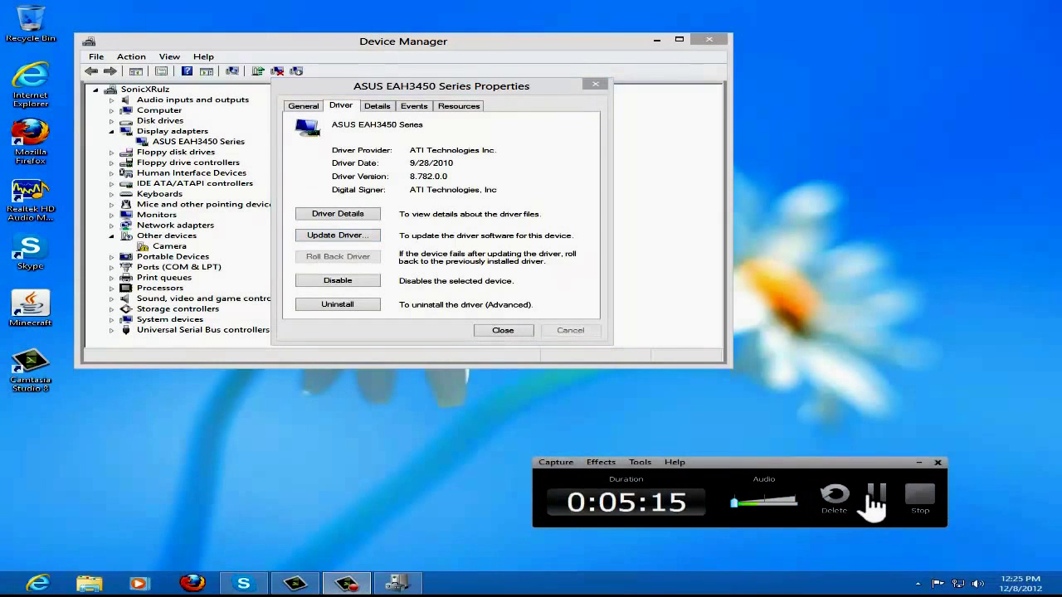
left_click(595, 85)
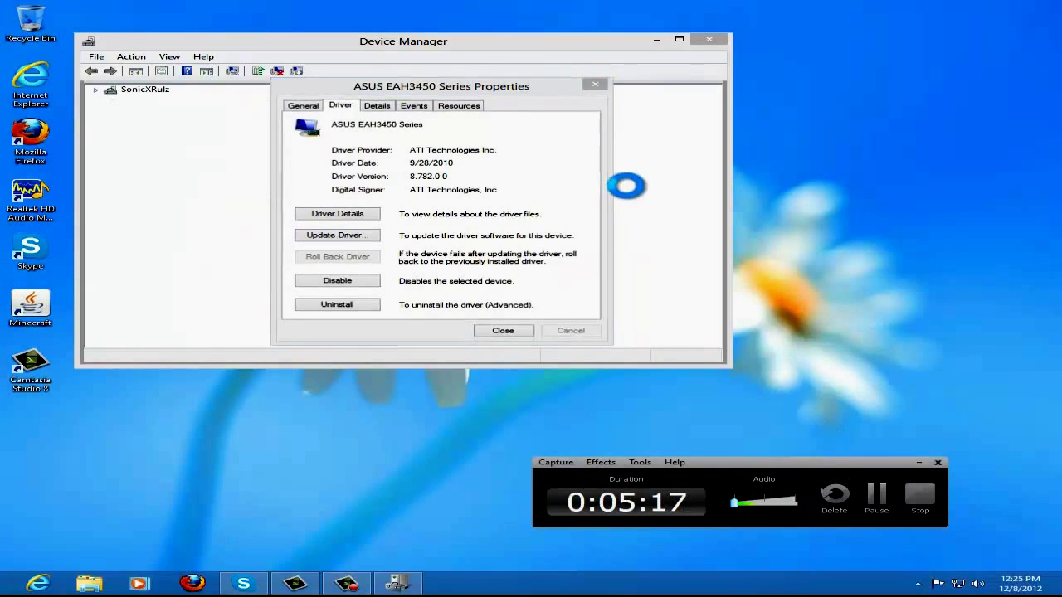
Close Device Manager and browse in File Explorer to D:\ati8782_Win7Vista32\Packages
left_click(705, 42)
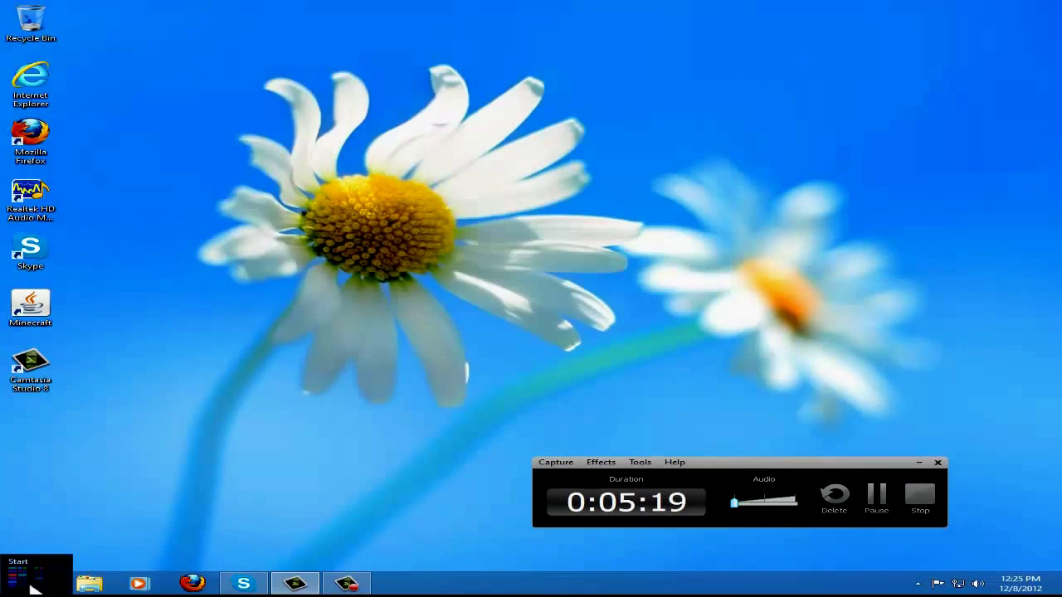
key("super+e")
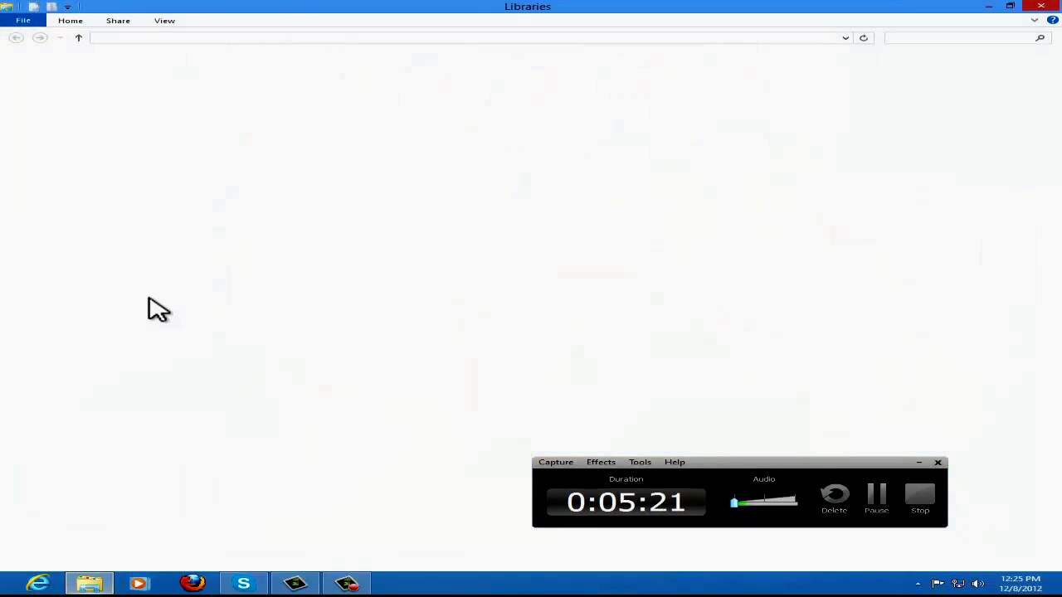
left_click(70, 243)
left_click(201, 73)
double_click(199, 75)
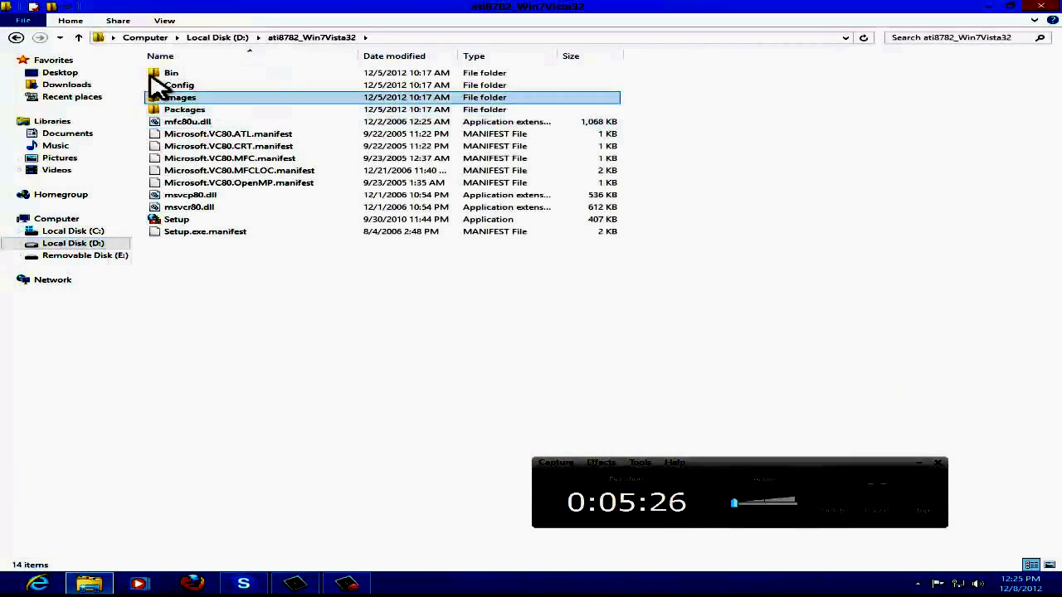
left_click(190, 113)
double_click(190, 113)
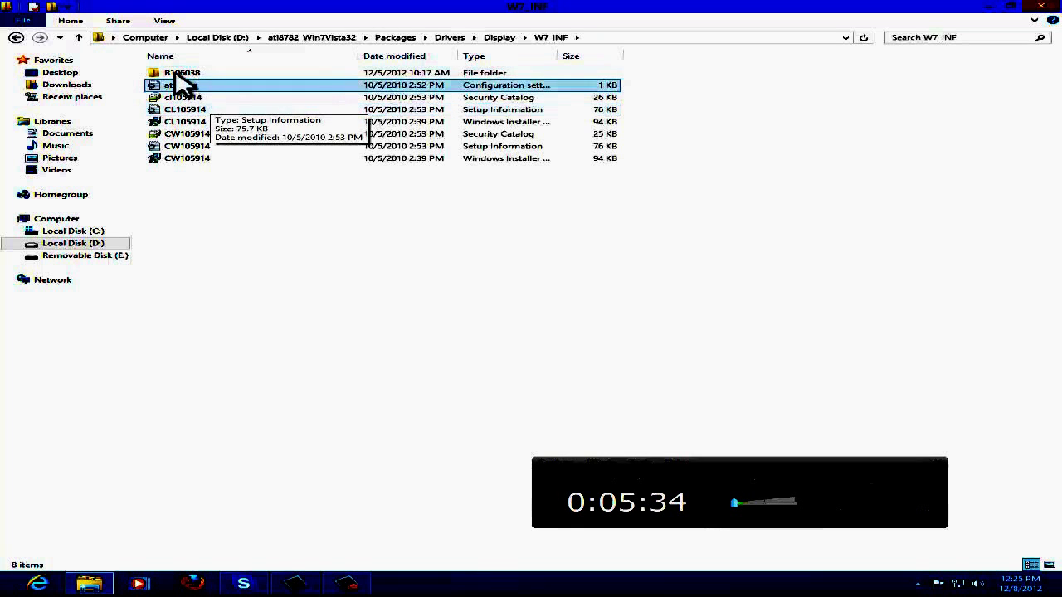
View the B106038 subfolder, return to W7_INF, and select the cl105914 catalog file
double_click(187, 74)
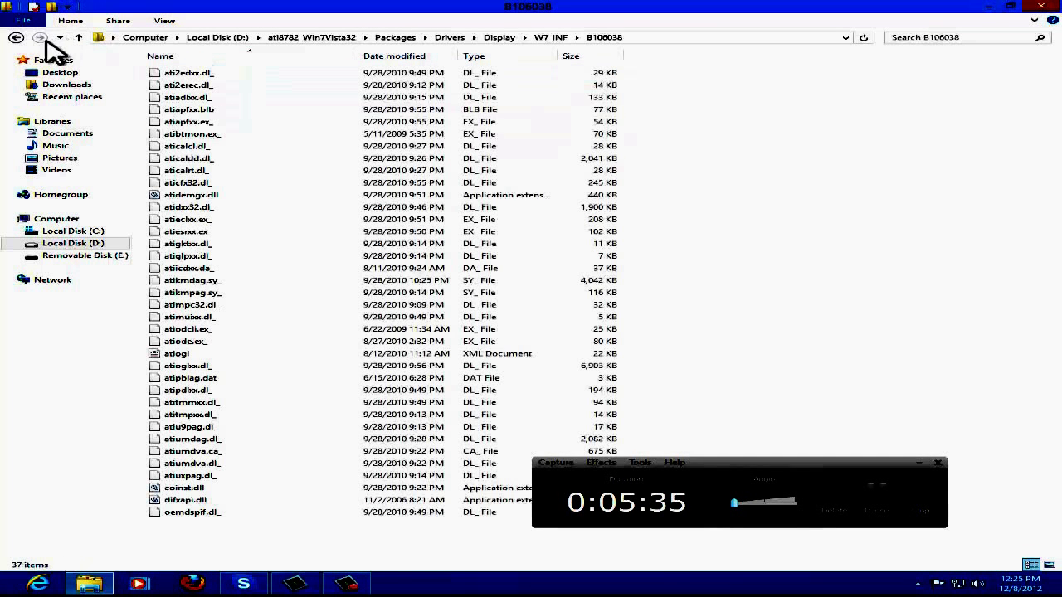
key("BackSpace")
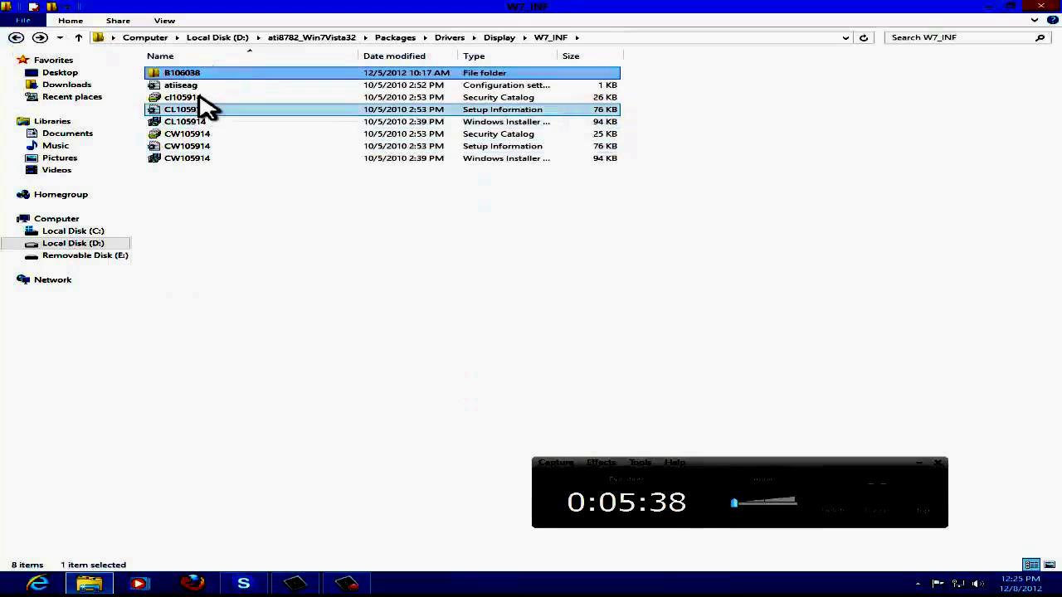
left_click(240, 99)
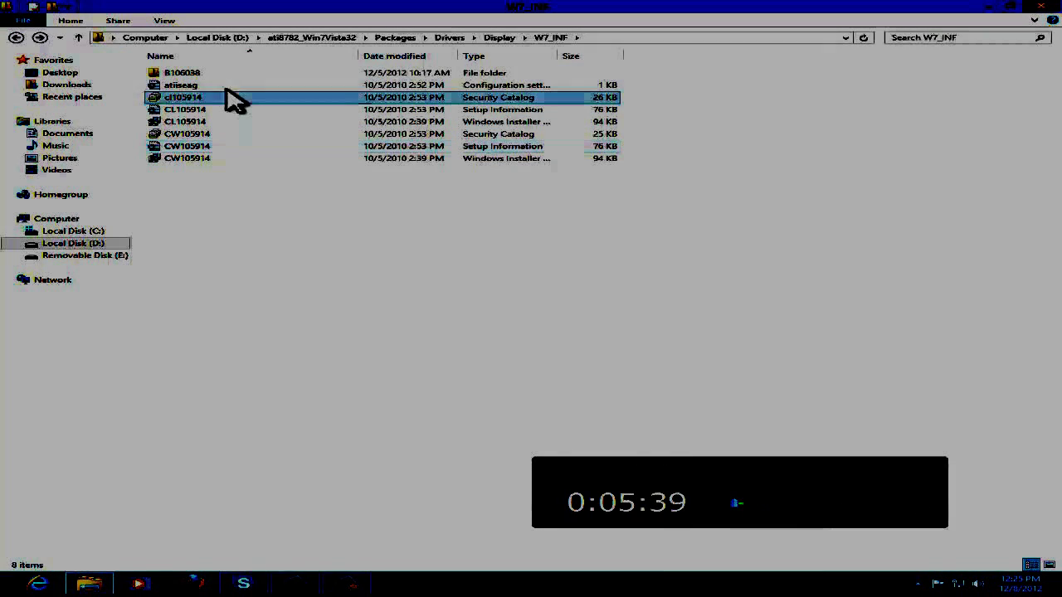
mouse_move(245, 134)
left_mouse_down()
mouse_move(253, 151)
mouse_move(249, 130)
left_mouse_up()
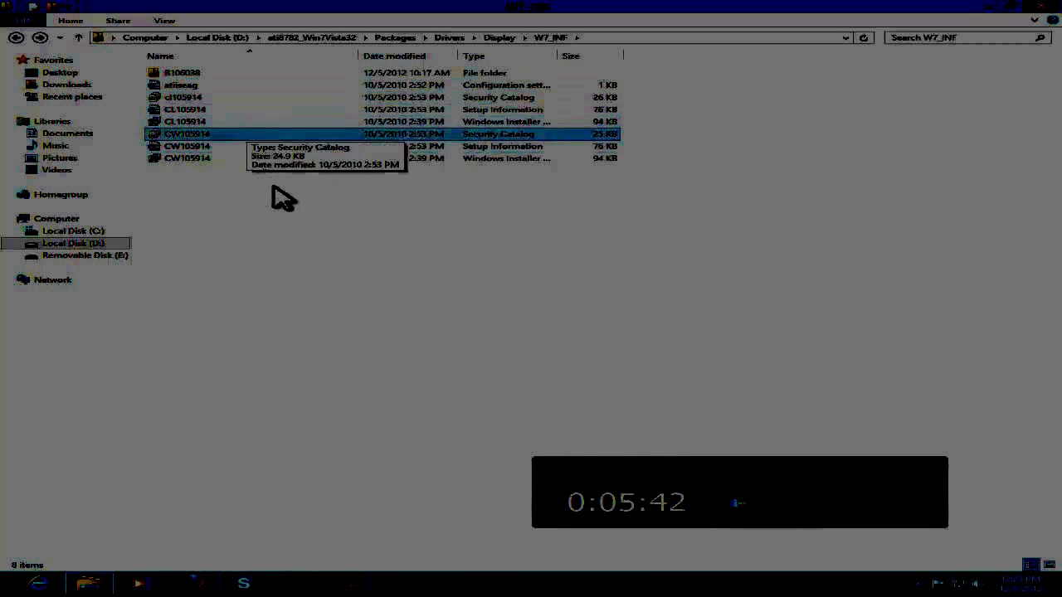
left_click(288, 210)
Inspect the CW105914 and cl105914 files in W7_INF, then close File Explorer
left_click(230, 149)
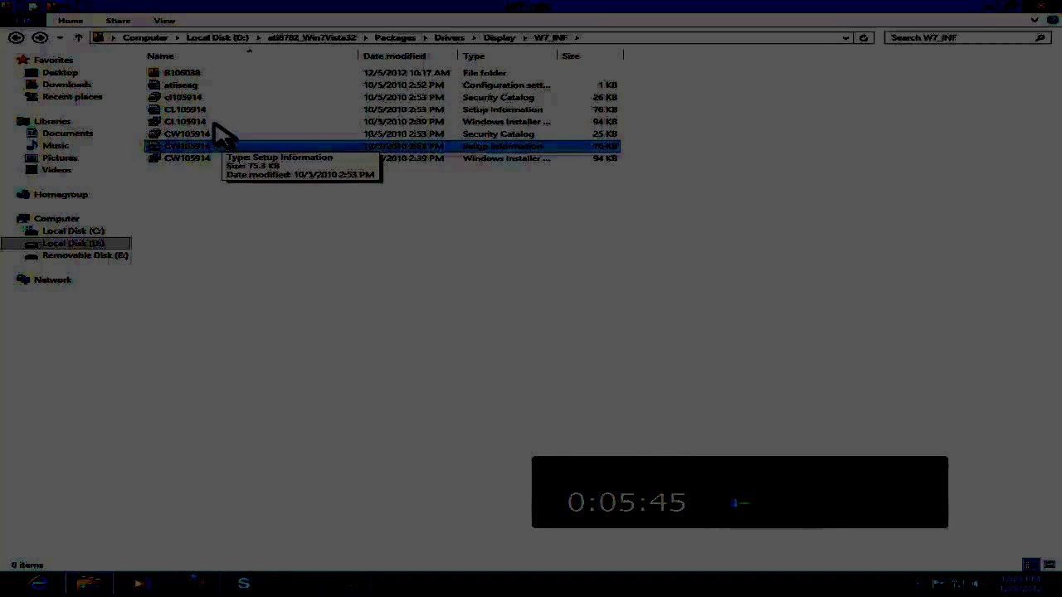
left_click(214, 100)
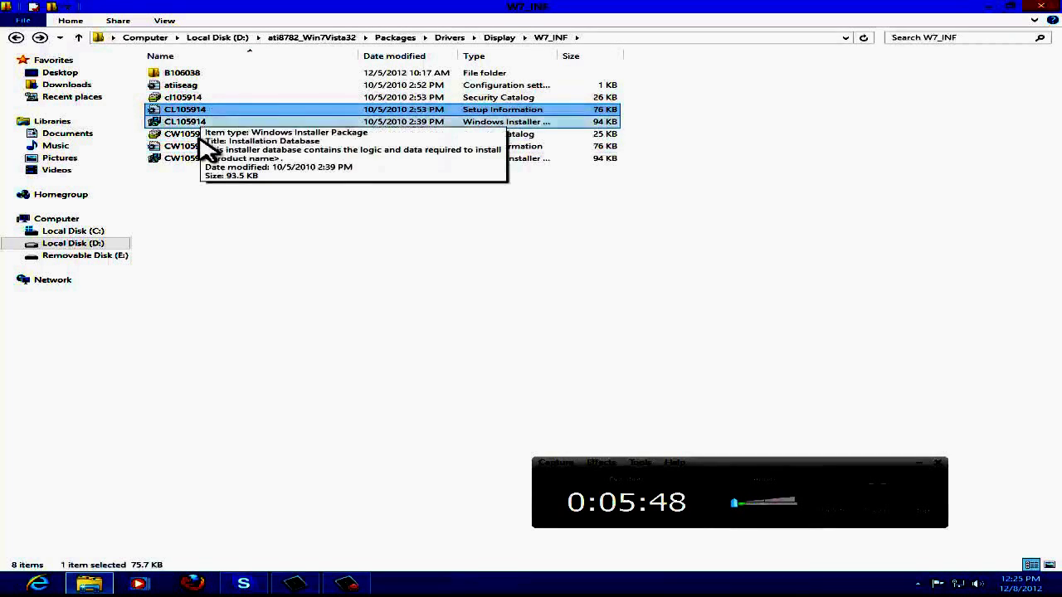
left_click(193, 147)
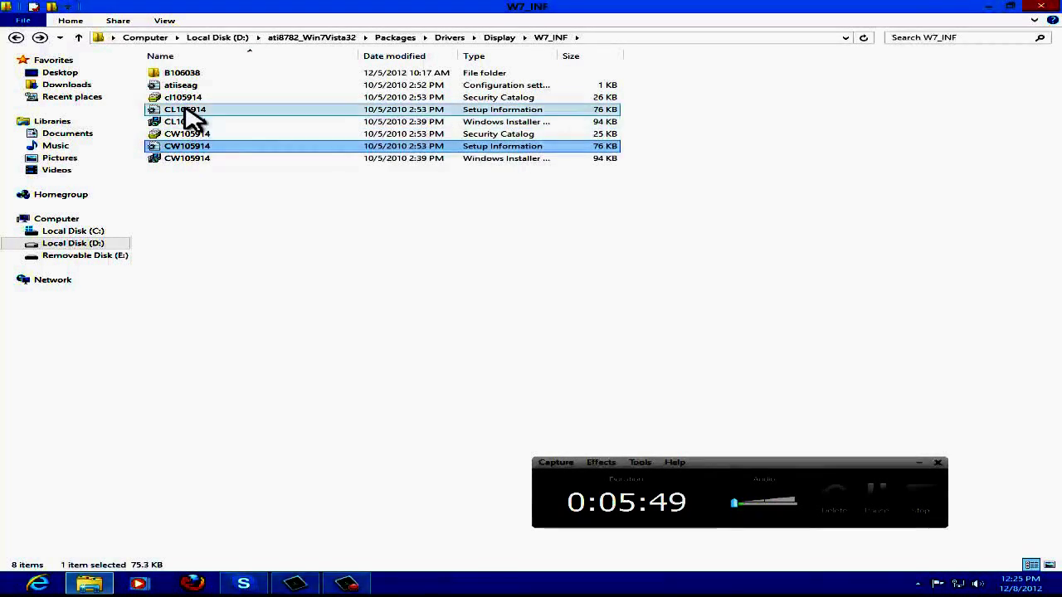
left_click(332, 254)
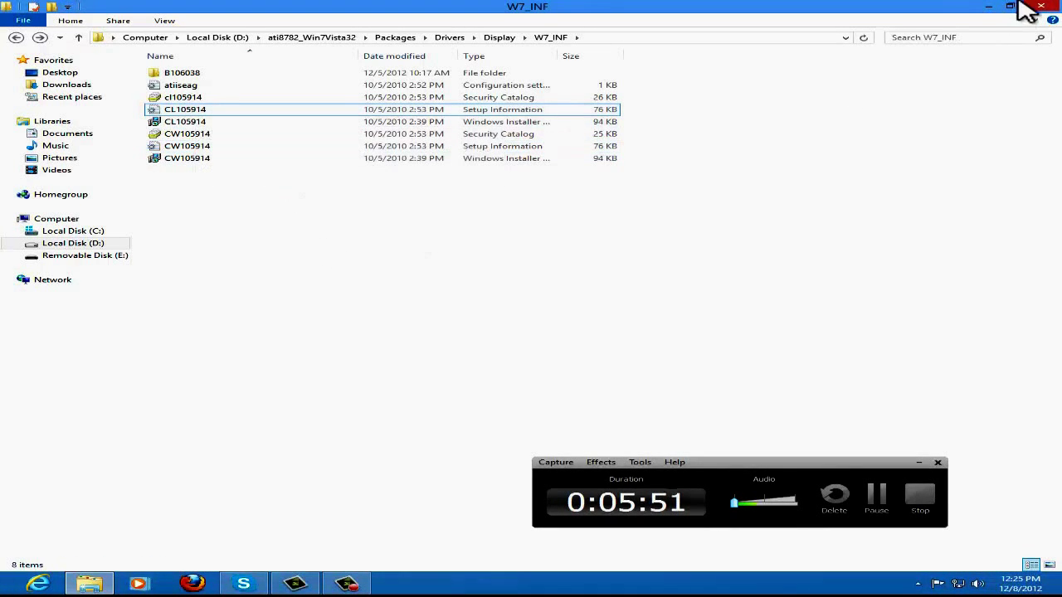
left_click(1036, 8)
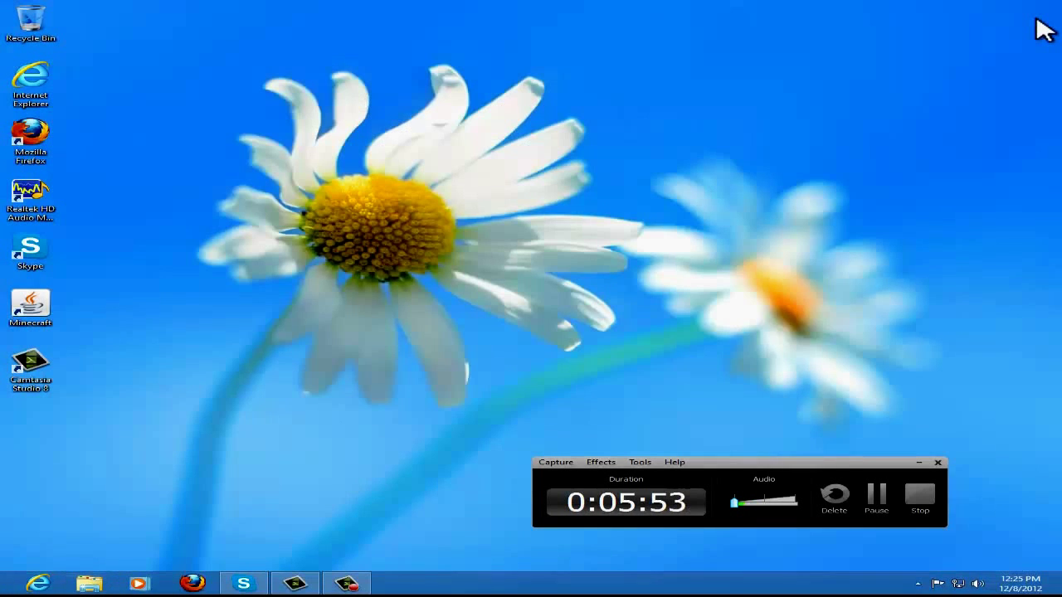